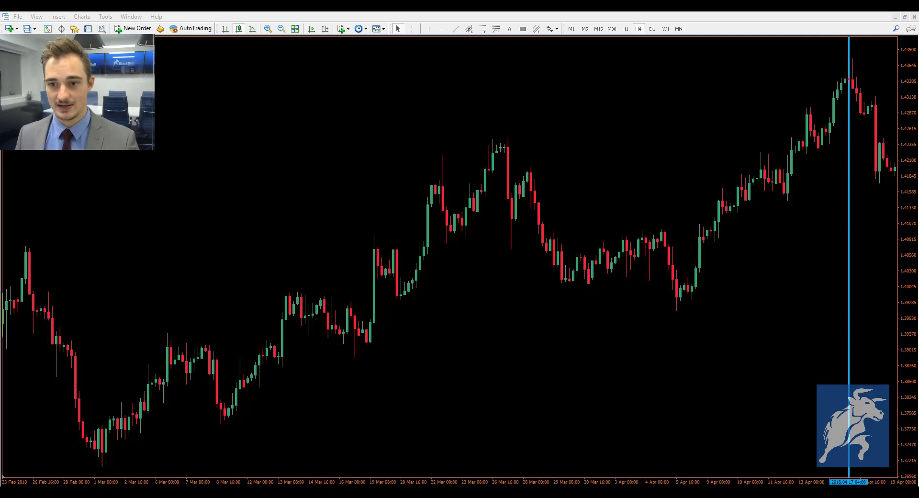
Step: Examine the four-hour price action after the vertical line at 17 April 2018, through early May 2018
left_click_drag(685, 262, 696, 265)
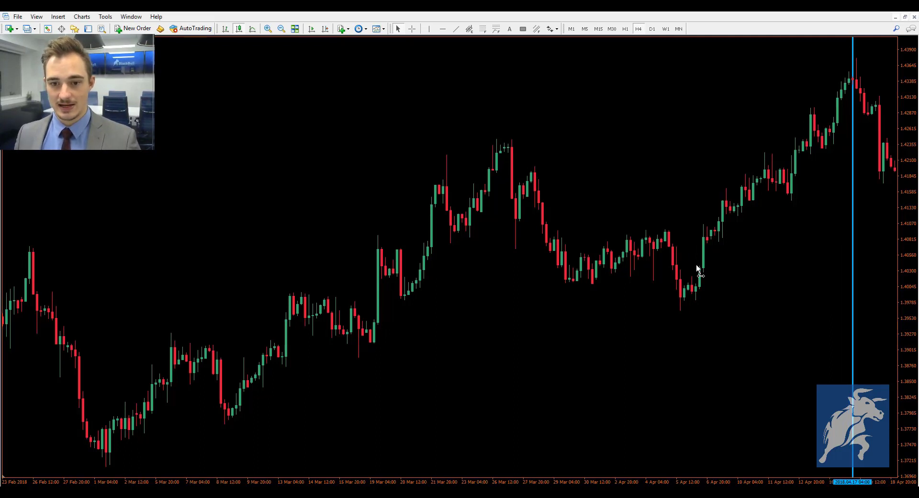
scroll(696, 268, "down", 4)
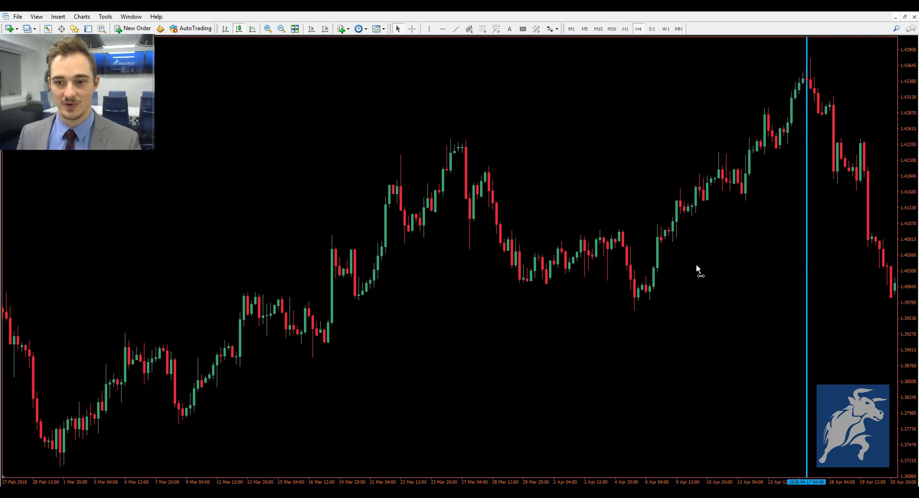
scroll(696, 263, "down", 1)
scroll(696, 271, "down", 1)
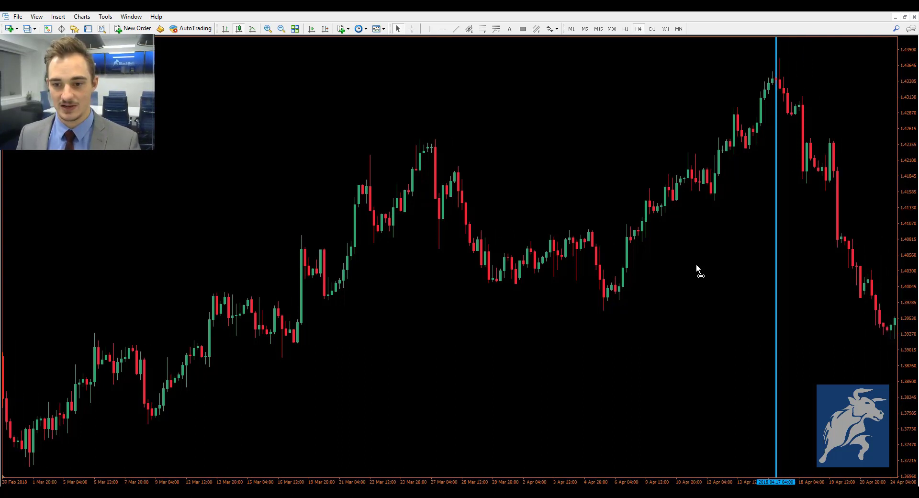
scroll(697, 266, "down", 1)
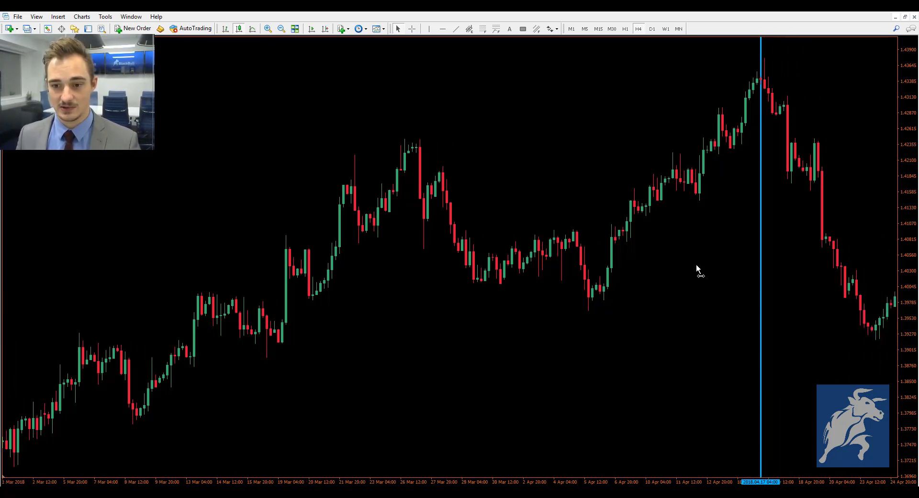
scroll(697, 266, "down", 1)
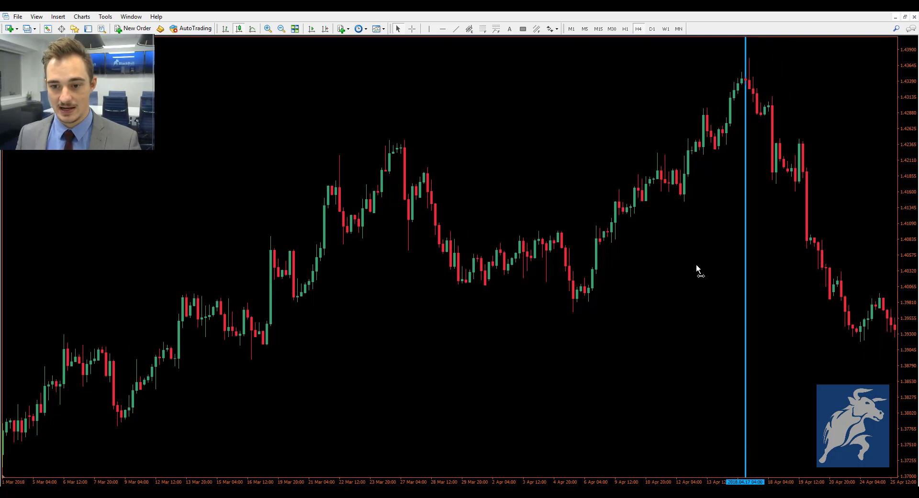
scroll(696, 266, "down", 1)
scroll(696, 265, "down", 1)
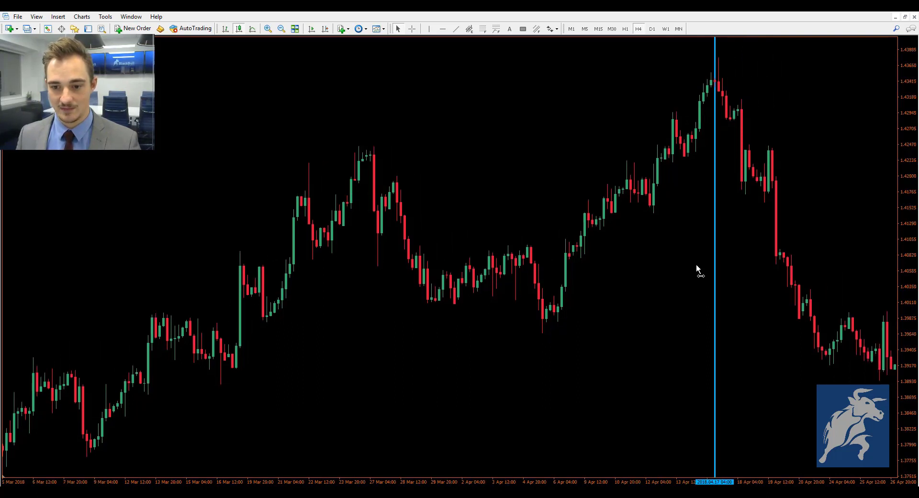
scroll(697, 266, "down", 1)
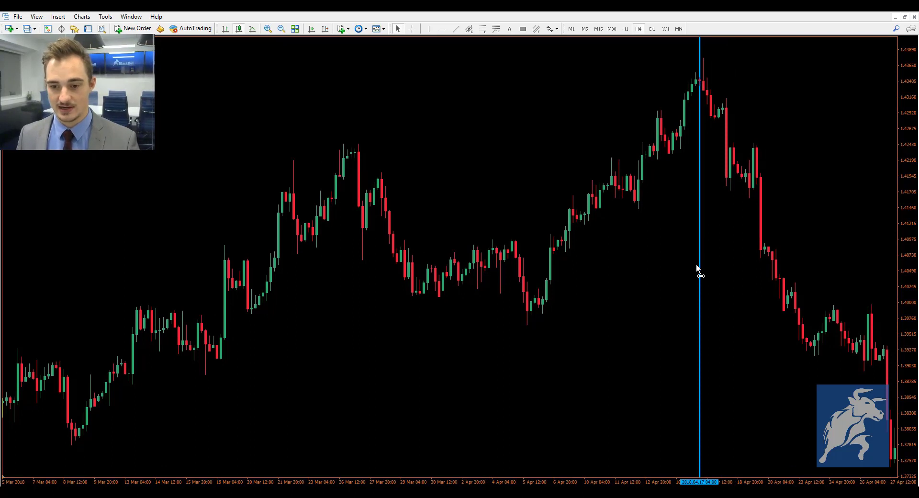
scroll(696, 266, "down", 1)
scroll(697, 265, "down", 1)
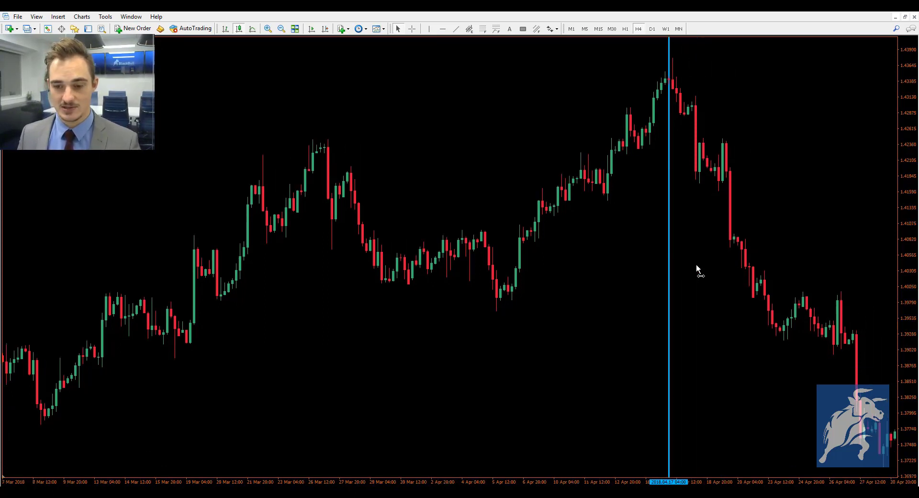
scroll(697, 265, "down", 1)
scroll(697, 265, "down", 2)
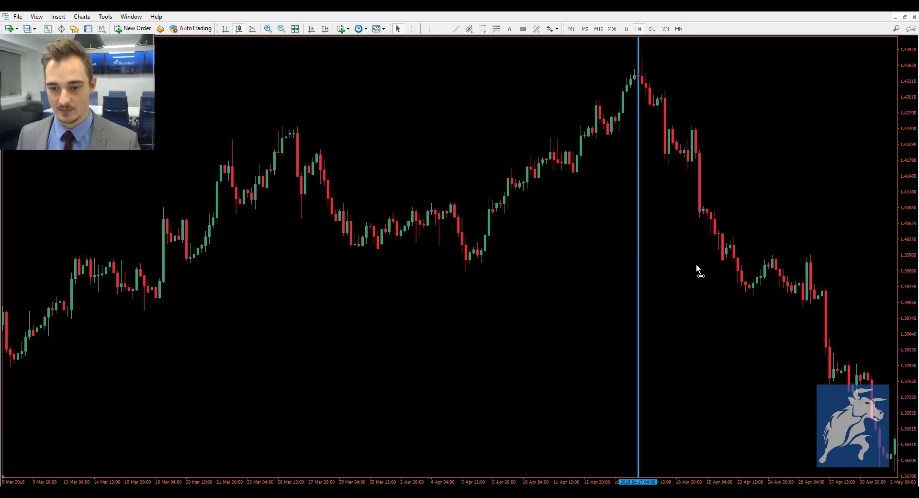
scroll(697, 266, "down", 1)
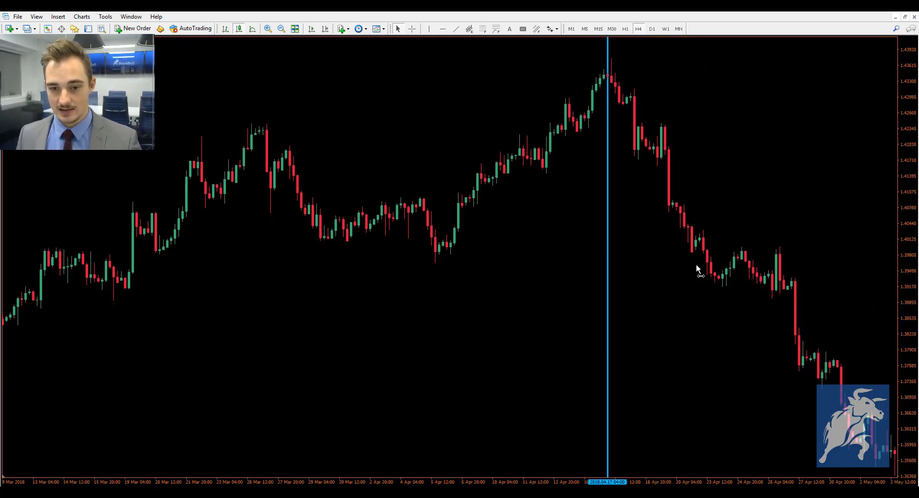
scroll(697, 266, "down", 1)
scroll(698, 270, "down", 1)
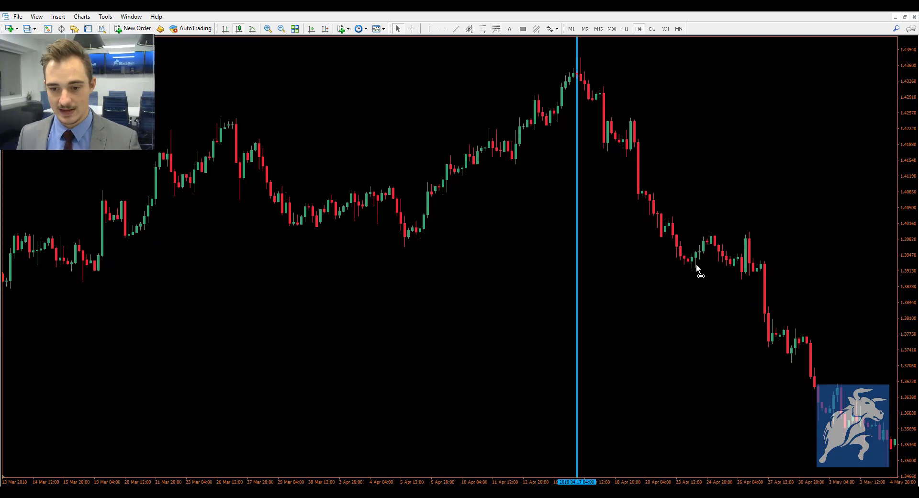
Step: Follow the four-hour candles from early May through mid-June 2018 to examine how the price moves after the April peak
scroll(698, 269, "down", 4)
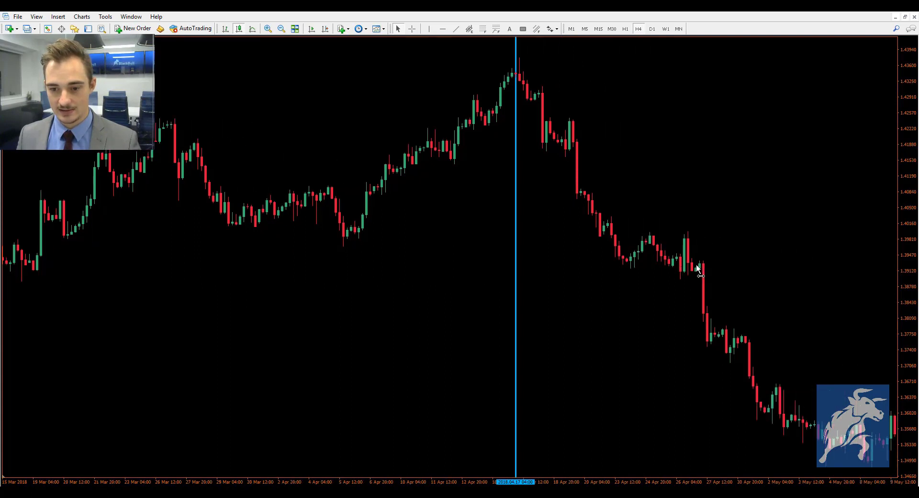
scroll(697, 269, "down", 1)
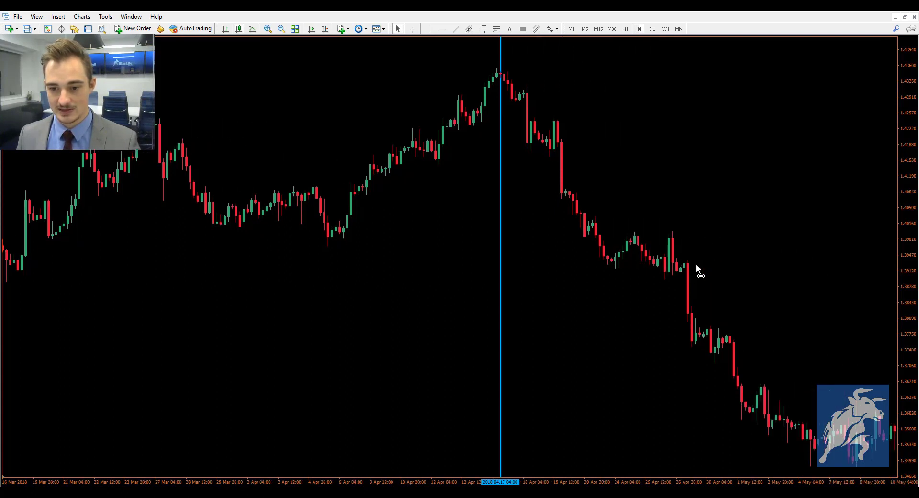
scroll(698, 270, "down", 1)
scroll(697, 270, "down", 1)
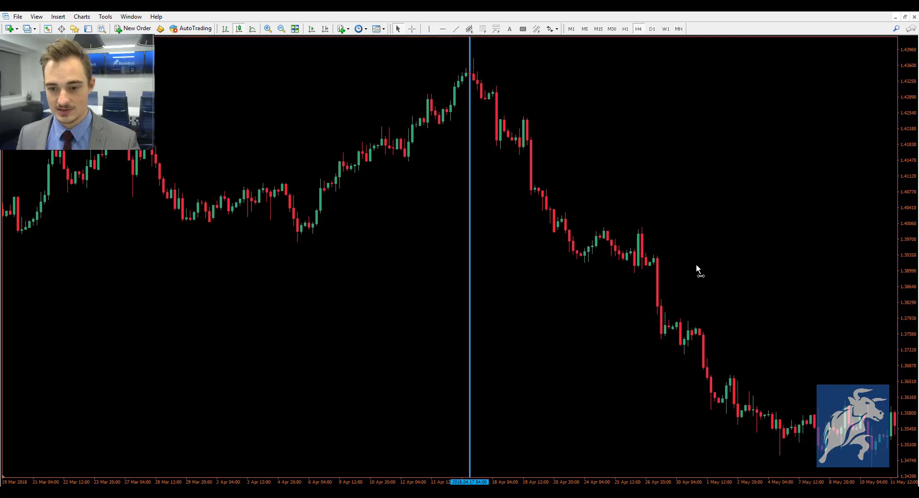
scroll(698, 269, "down", 3)
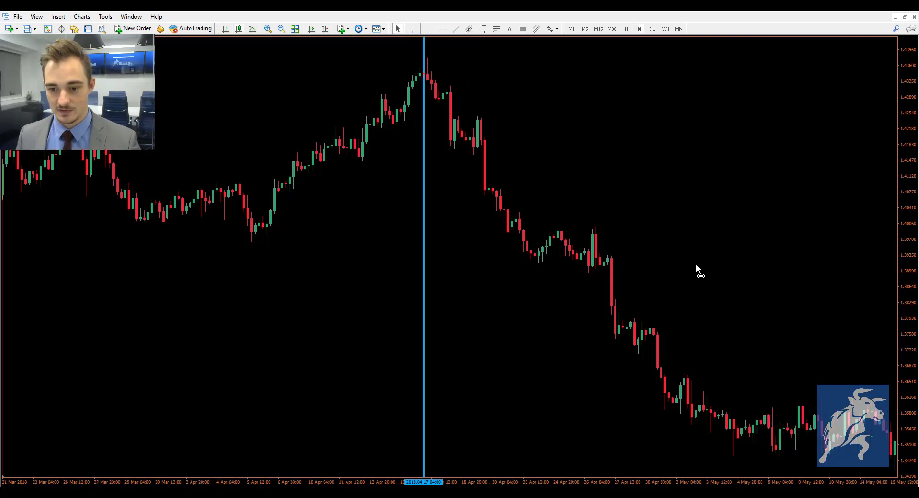
scroll(697, 269, "down", 3)
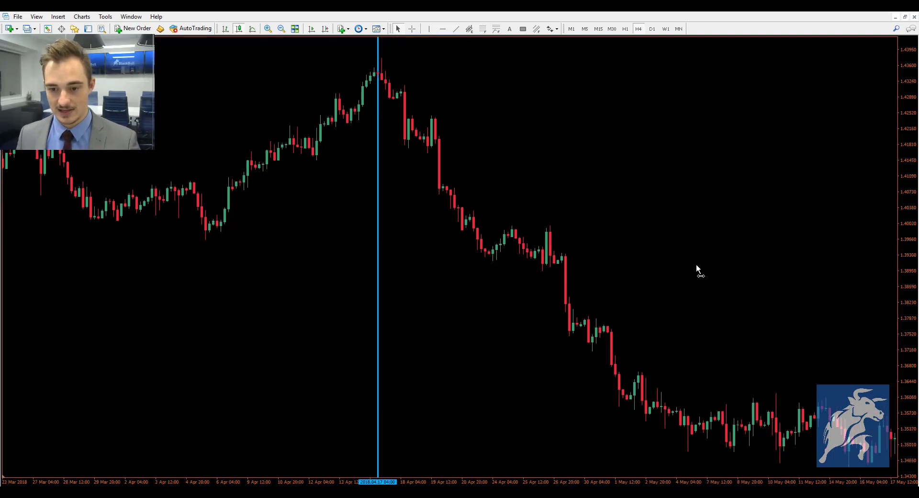
scroll(697, 265, "down", 3)
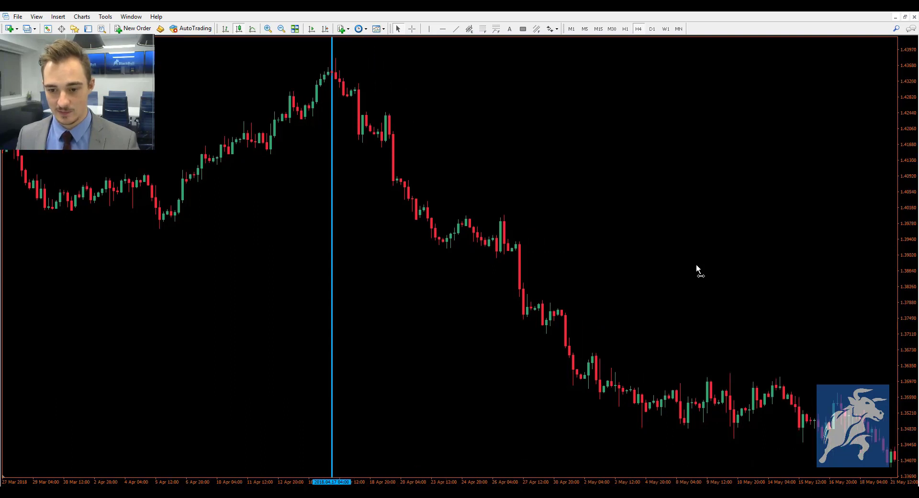
scroll(696, 265, "down", 2)
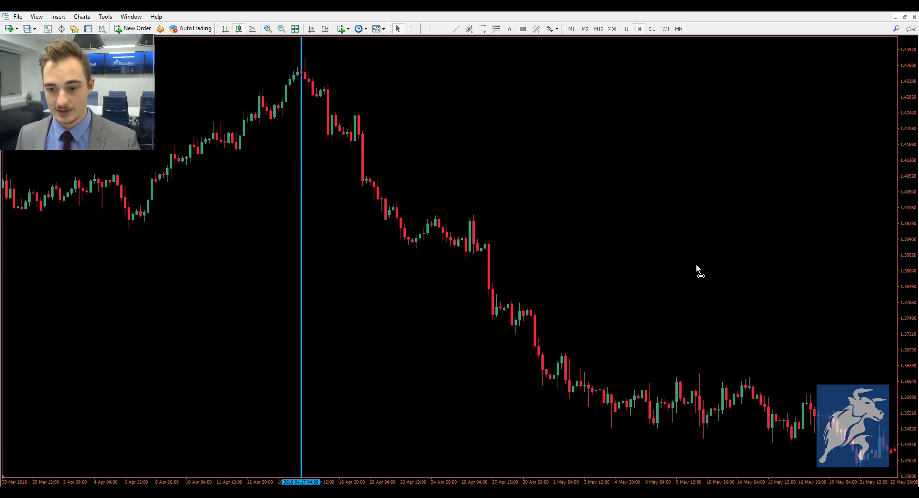
scroll(697, 266, "down", 3)
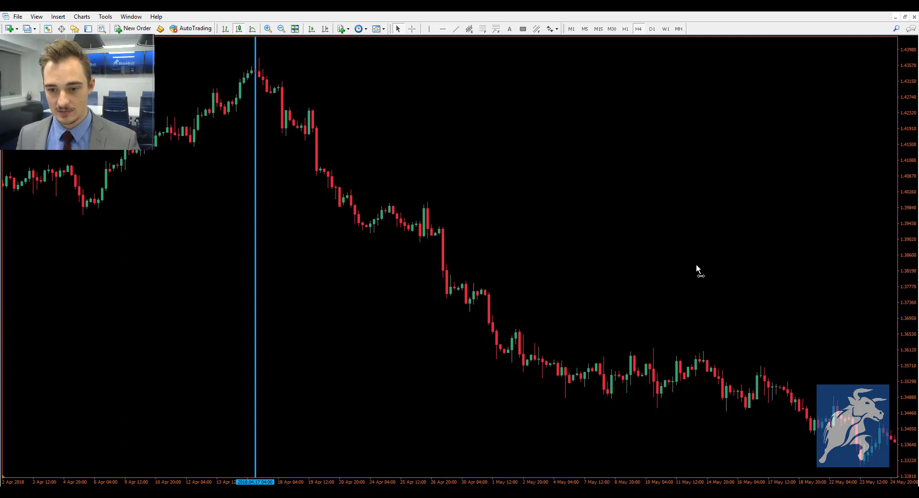
scroll(697, 264, "down", 3)
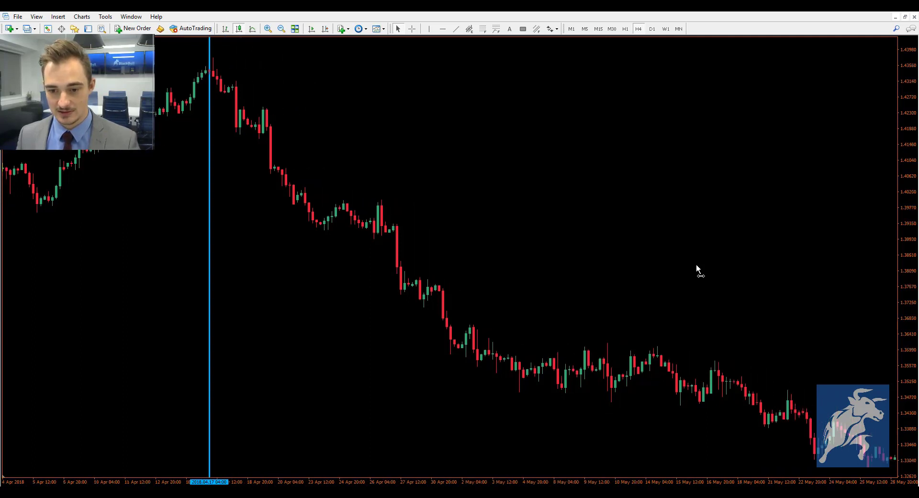
scroll(697, 264, "down", 3)
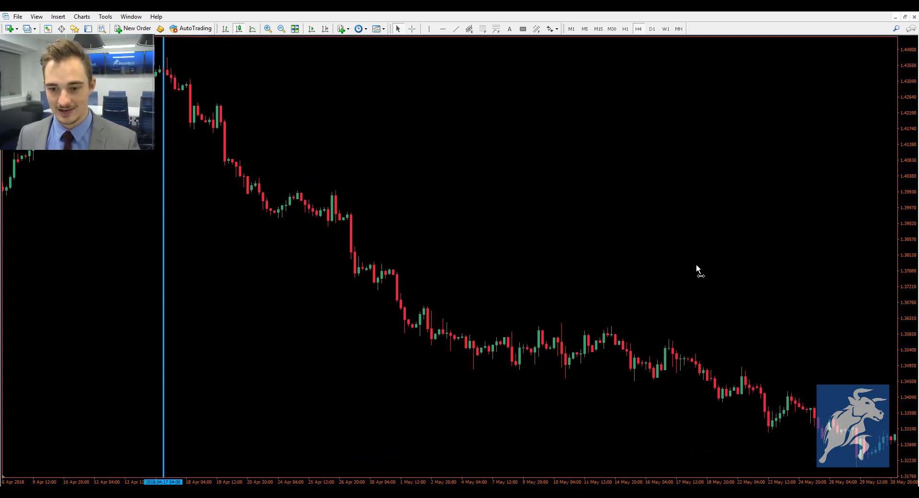
scroll(696, 265, "down", 1)
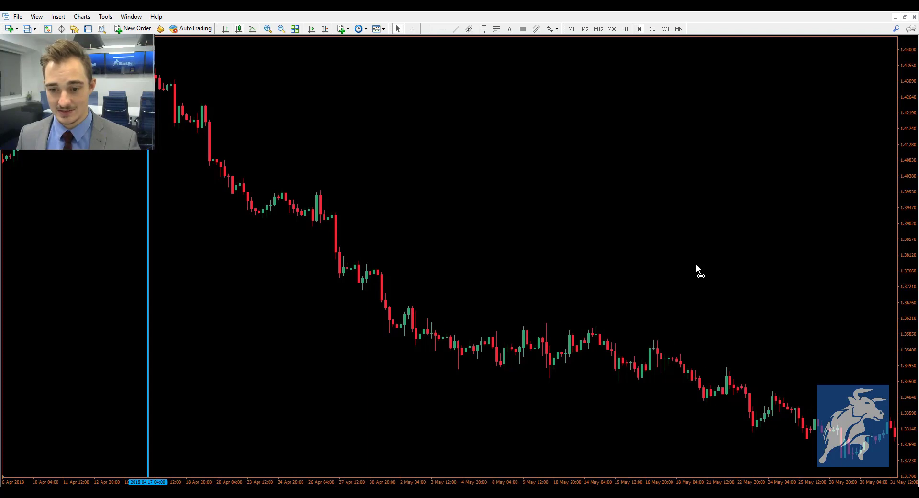
scroll(697, 265, "down", 1)
scroll(697, 265, "down", 1)
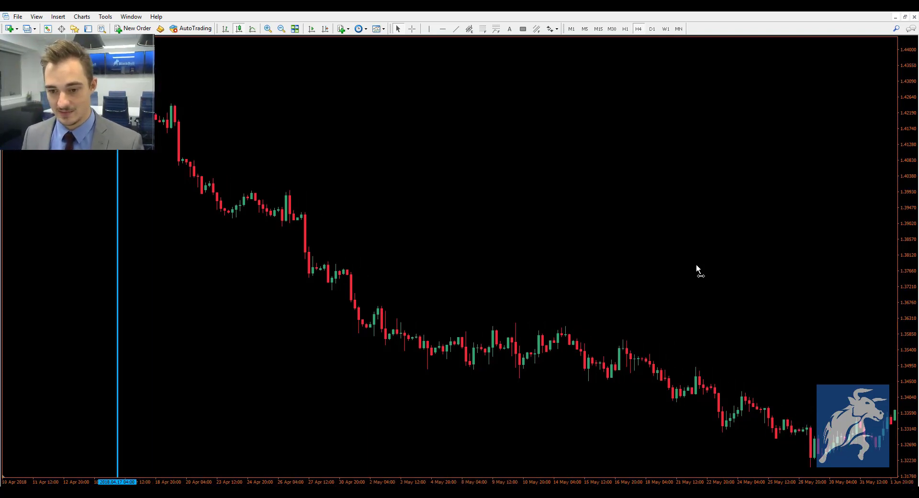
scroll(697, 265, "down", 1)
scroll(697, 265, "down", 2)
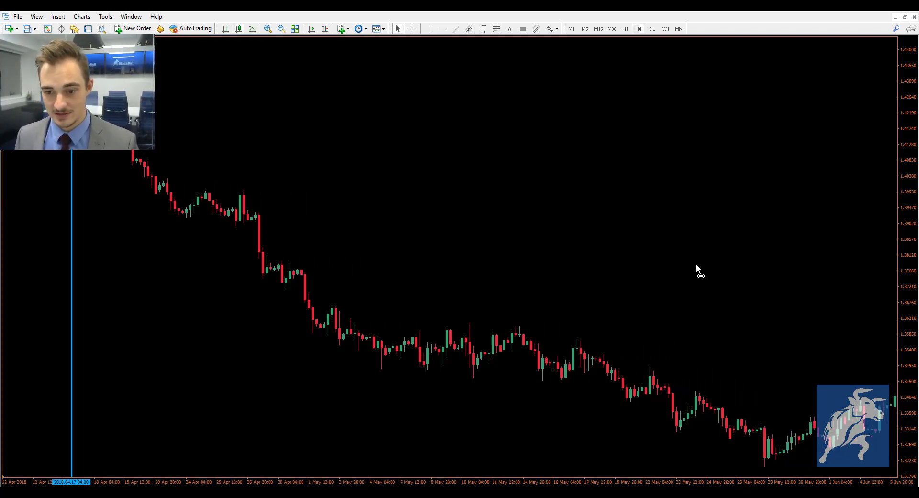
scroll(696, 264, "down", 4)
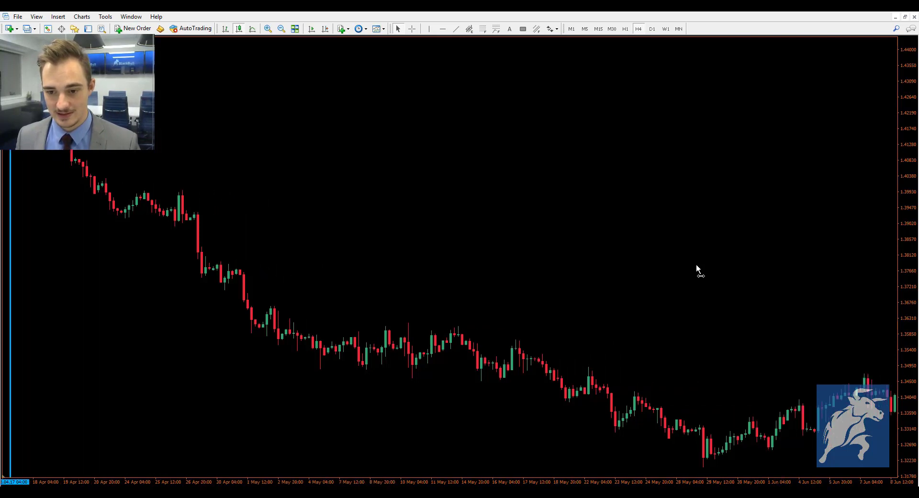
scroll(696, 264, "down", 3)
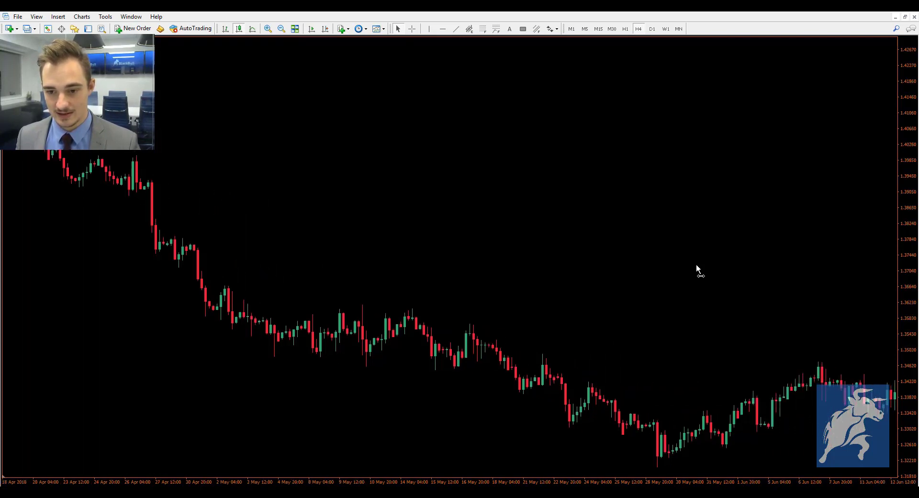
scroll(697, 263, "down", 4)
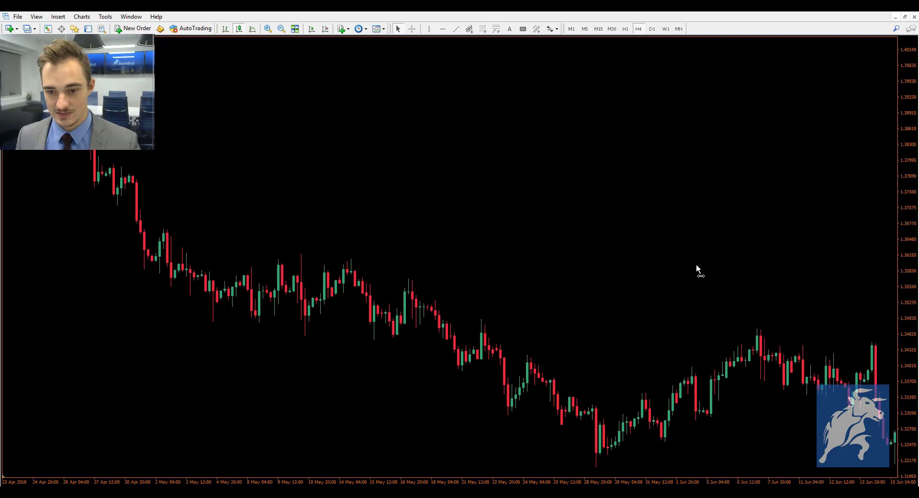
scroll(696, 264, "down", 1)
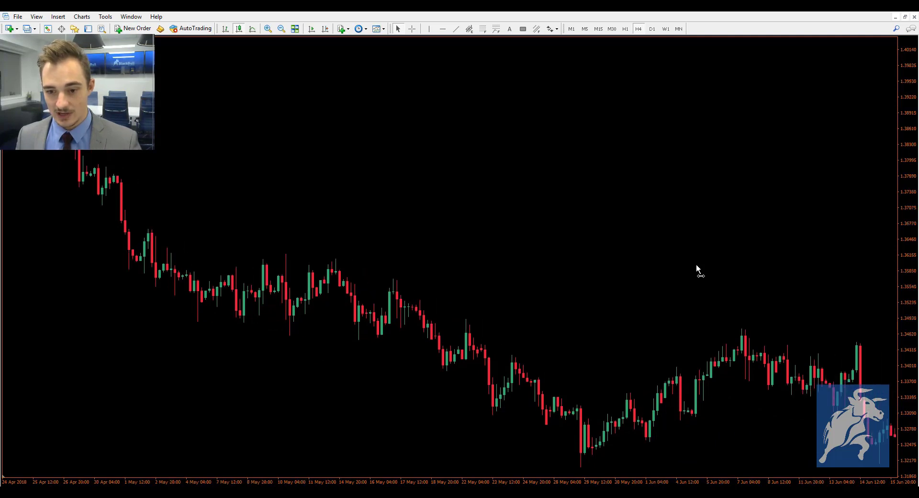
Step: Briefly check the early-June 2018 area with the crosshair and examine the four-hour candles up to 26 June 2018
middle_click(696, 266)
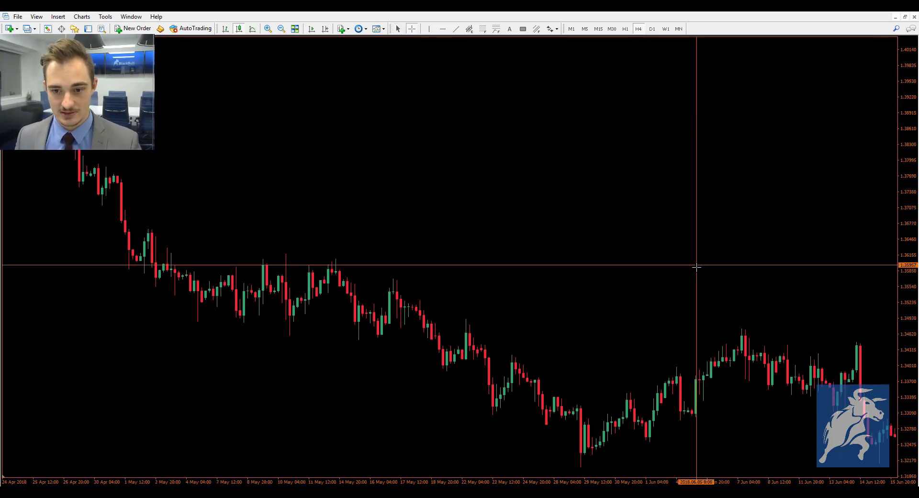
middle_click(634, 463)
scroll(644, 461, "down", 1)
scroll(644, 461, "down", 1)
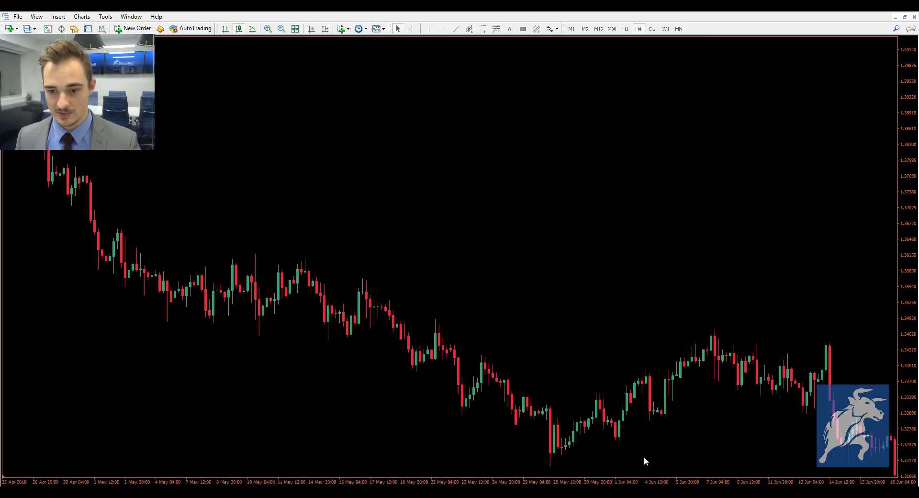
scroll(645, 460, "down", 1)
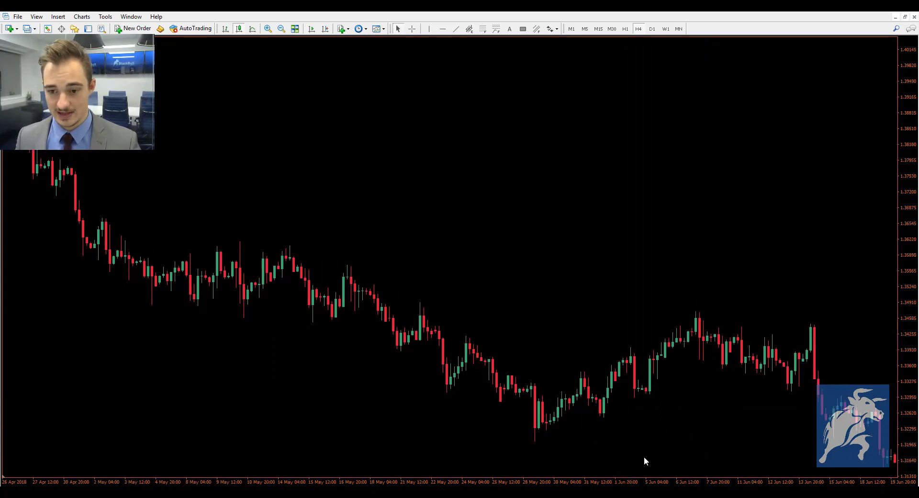
middle_click(704, 439)
middle_click(789, 438)
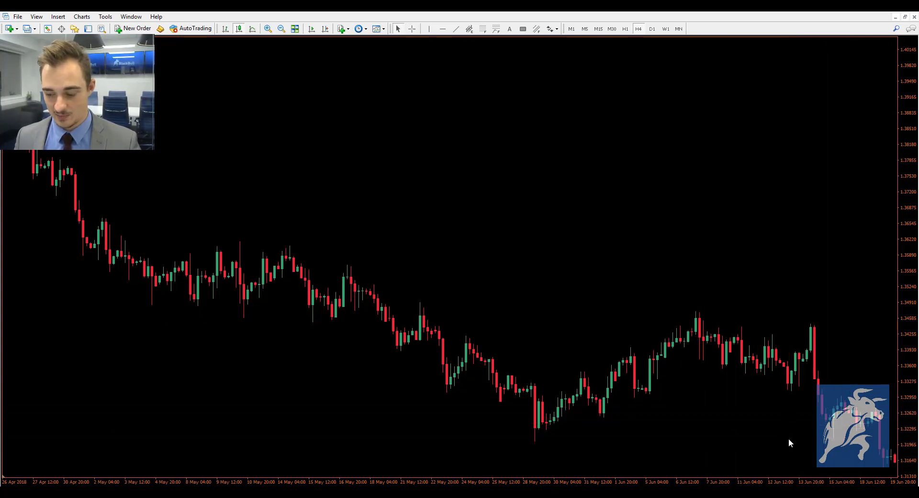
scroll(788, 438, "down", 2)
scroll(789, 438, "down", 1)
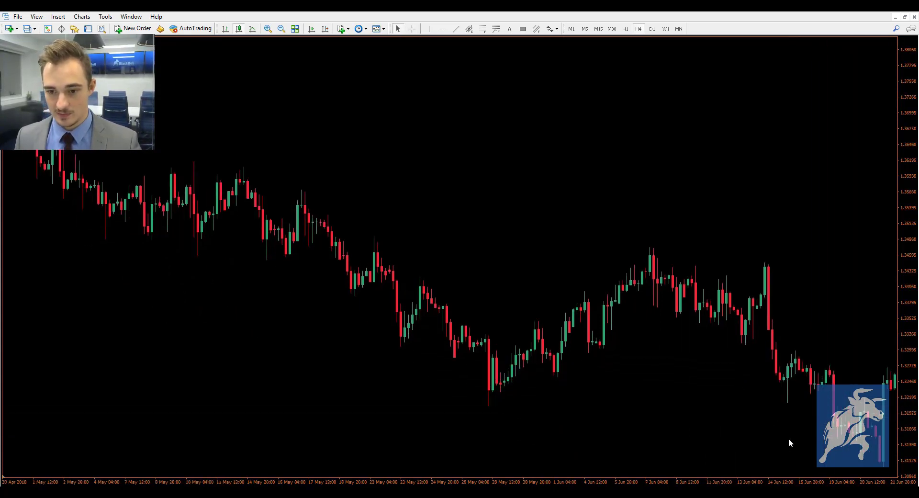
scroll(789, 438, "down", 2)
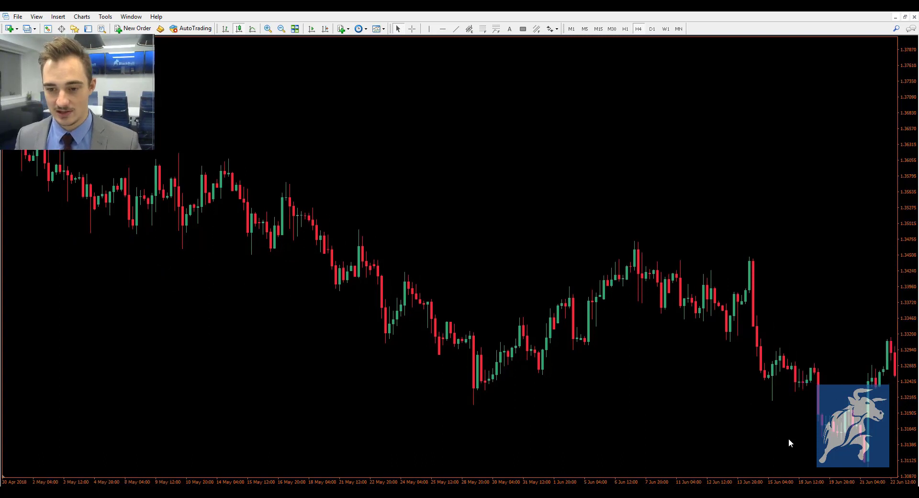
scroll(788, 438, "down", 4)
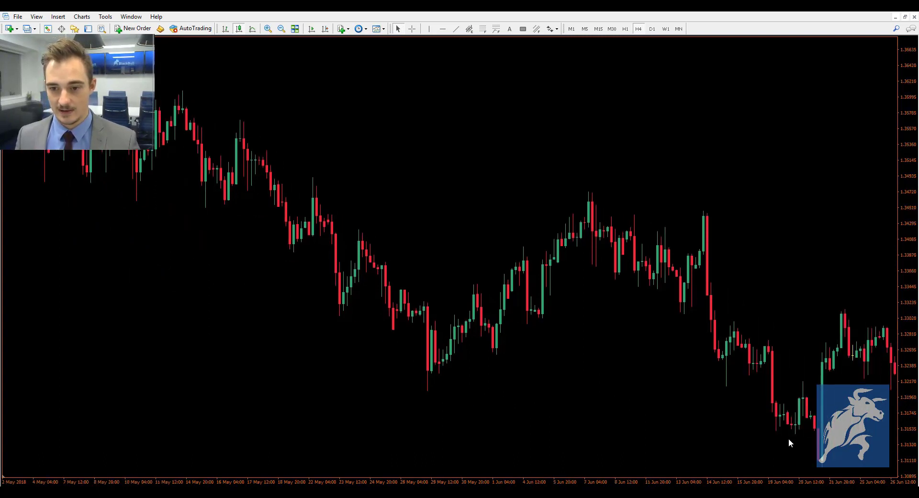
Step: Follow the four-hour candles from late June through 26 July 2018 to examine the successive swing highs and lows
scroll(788, 439, "down", 2)
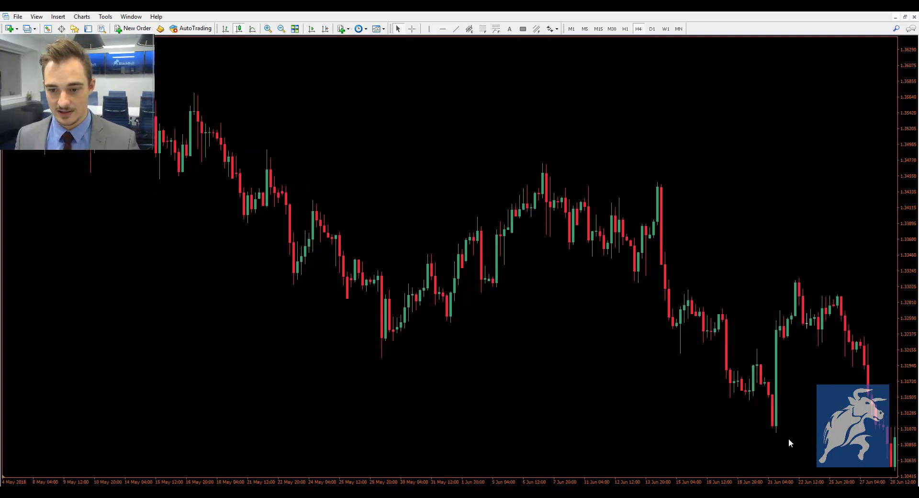
scroll(789, 438, "down", 4)
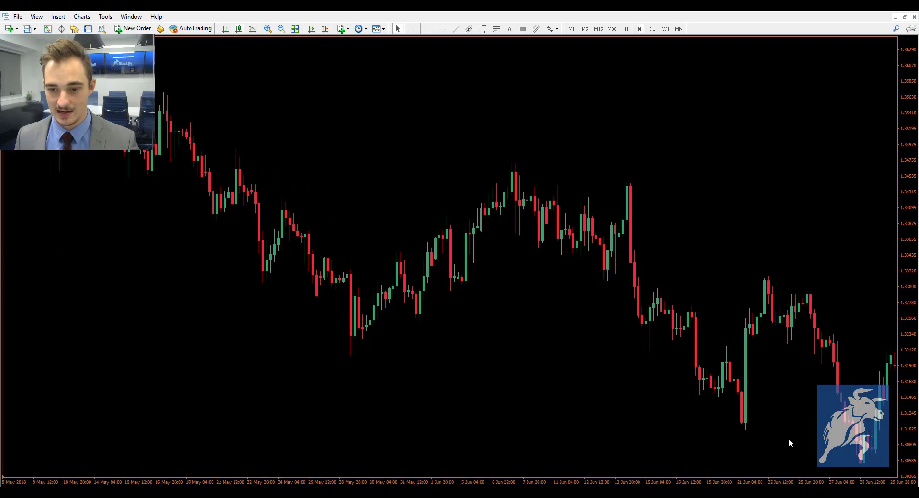
scroll(789, 438, "down", 4)
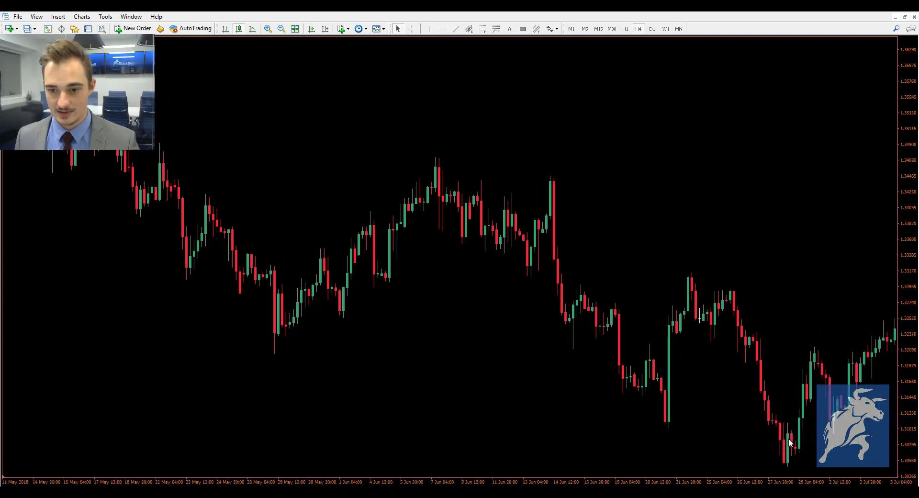
scroll(788, 438, "down", 4)
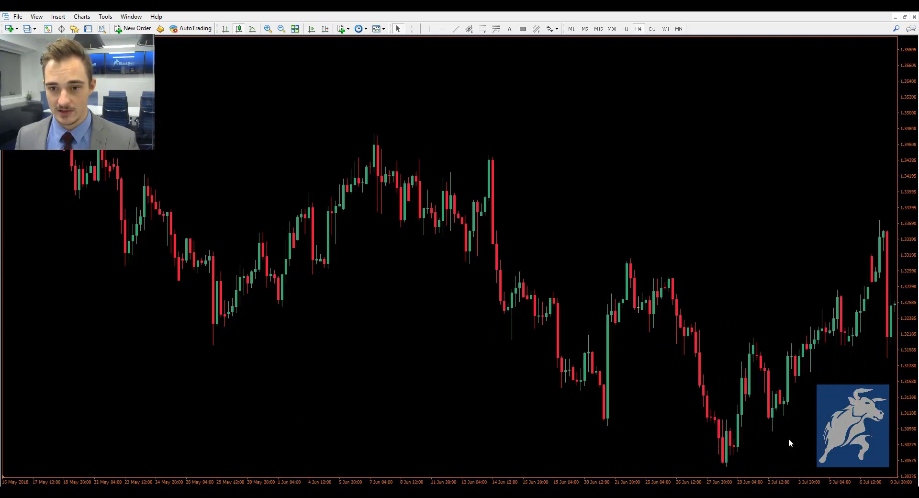
scroll(789, 438, "down", 4)
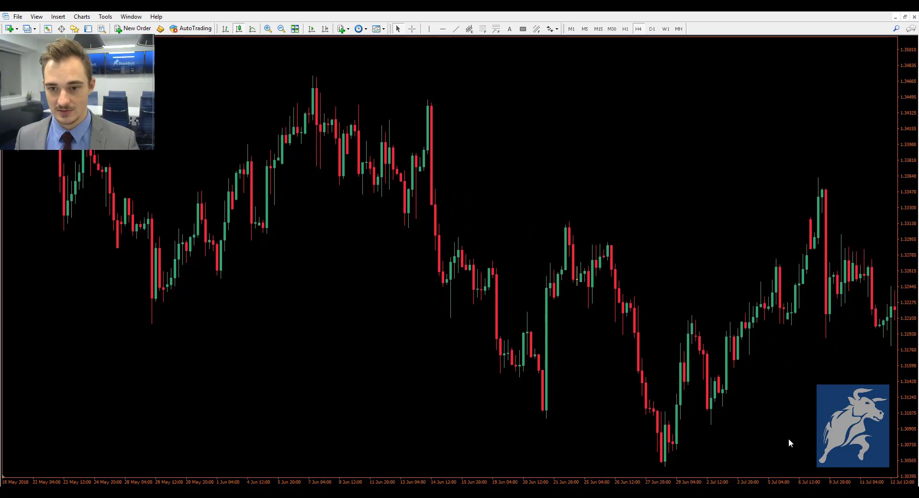
scroll(789, 440, "down", 1)
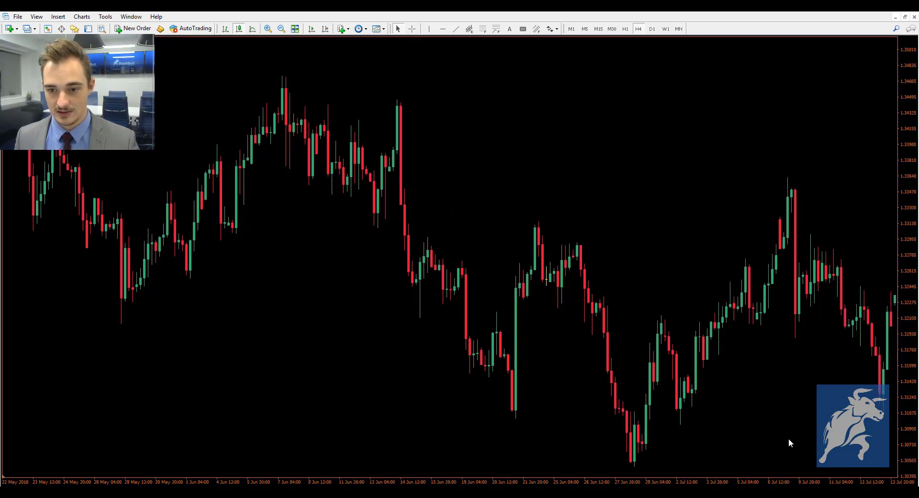
scroll(790, 439, "down", 5)
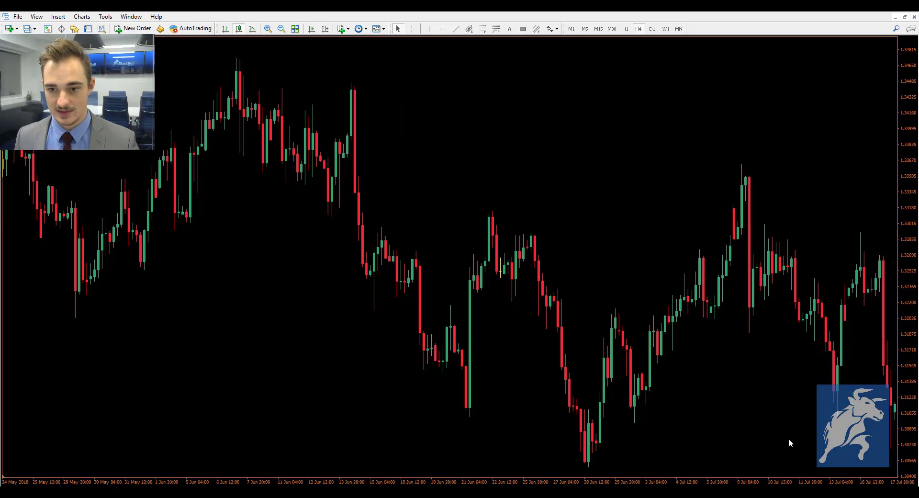
scroll(789, 440, "down", 4)
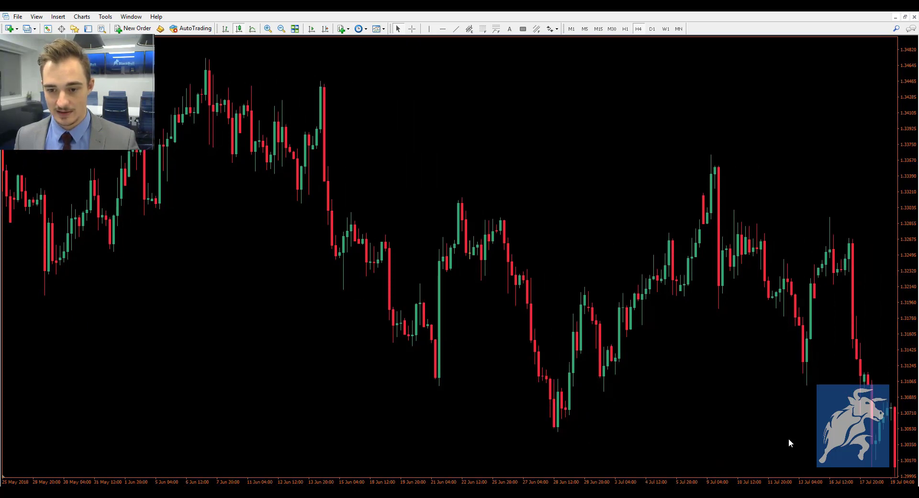
scroll(788, 438, "down", 6)
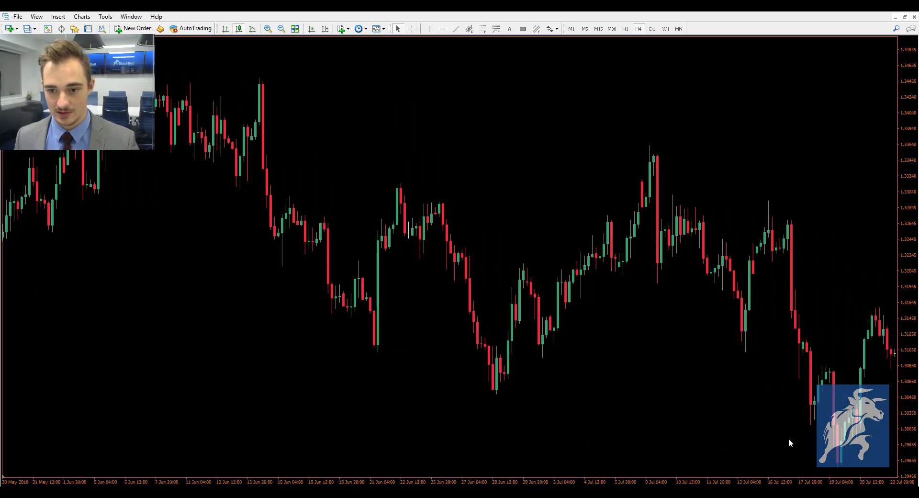
scroll(789, 438, "down", 6)
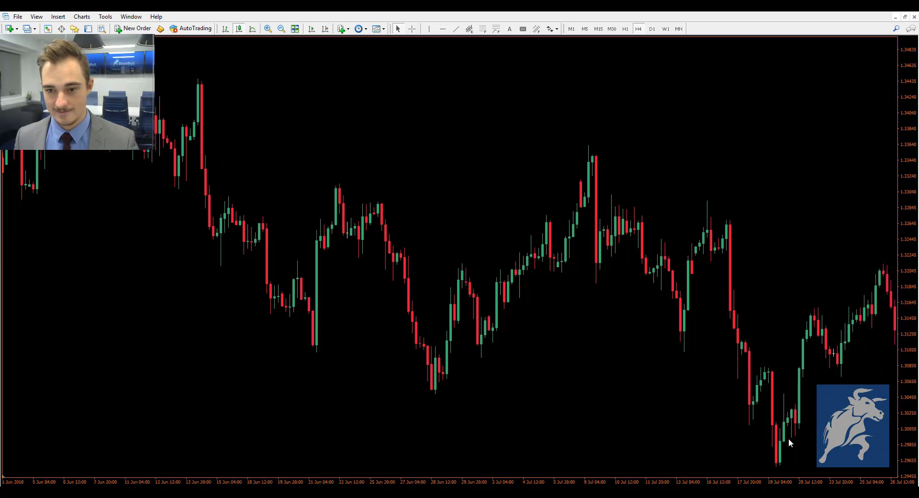
Step: Examine the four-hour price action from late July 2018 up to the most recent candles on 21 August
scroll(789, 438, "down", 5)
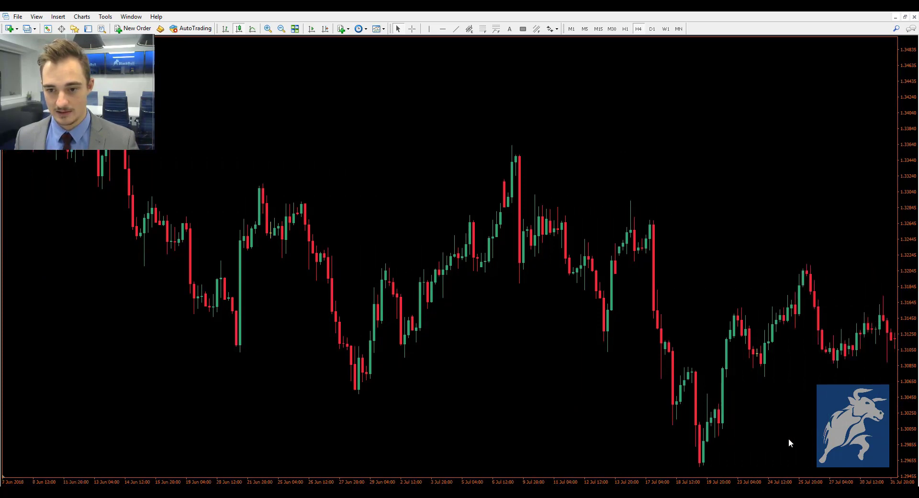
scroll(789, 438, "down", 6)
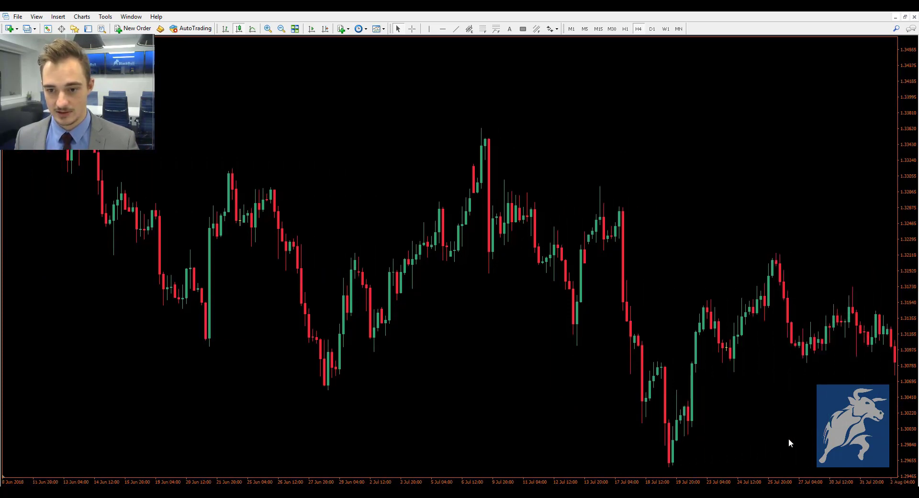
scroll(789, 438, "down", 3)
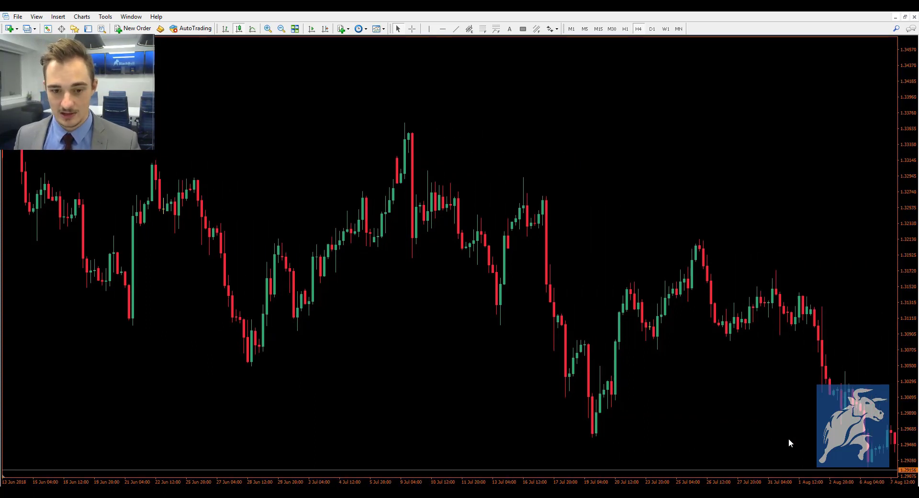
middle_click(789, 438)
middle_click(769, 436)
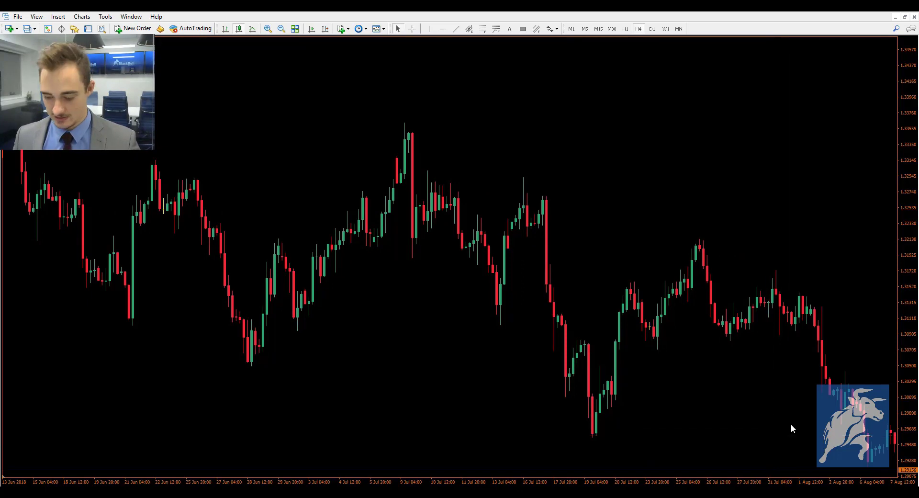
scroll(791, 425, "down", 5)
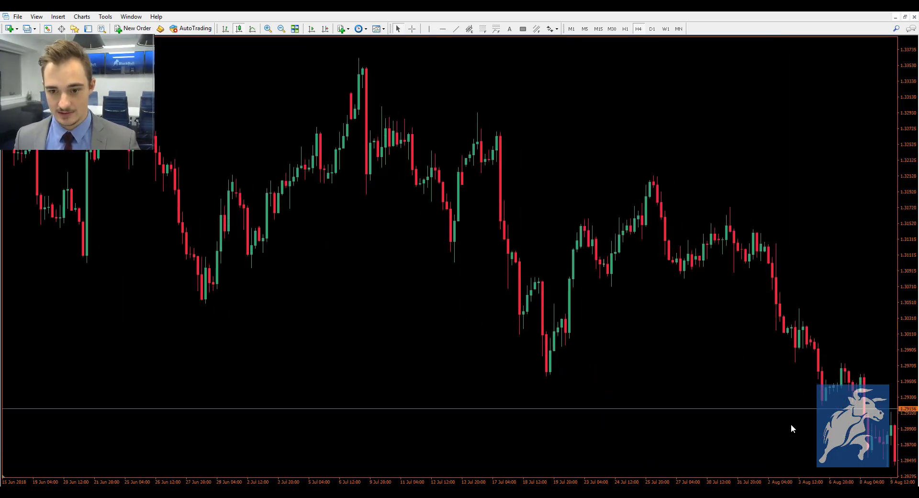
scroll(791, 425, "down", 4)
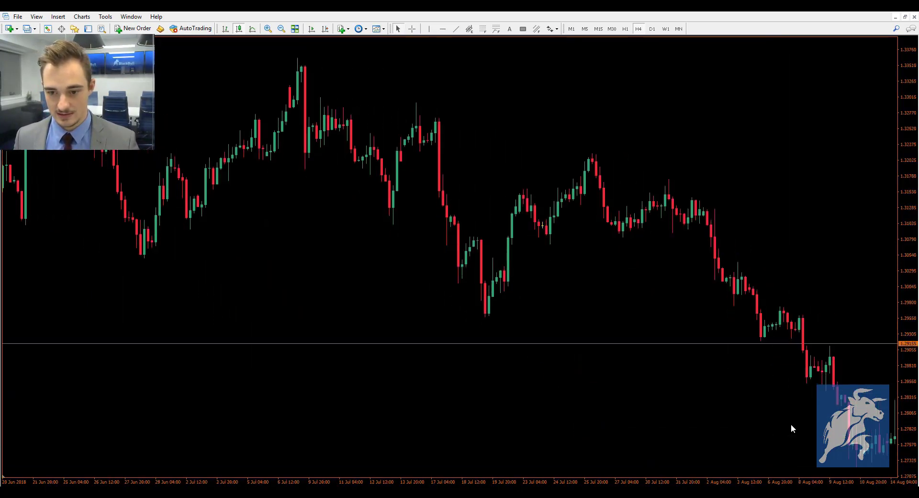
scroll(791, 424, "down", 4)
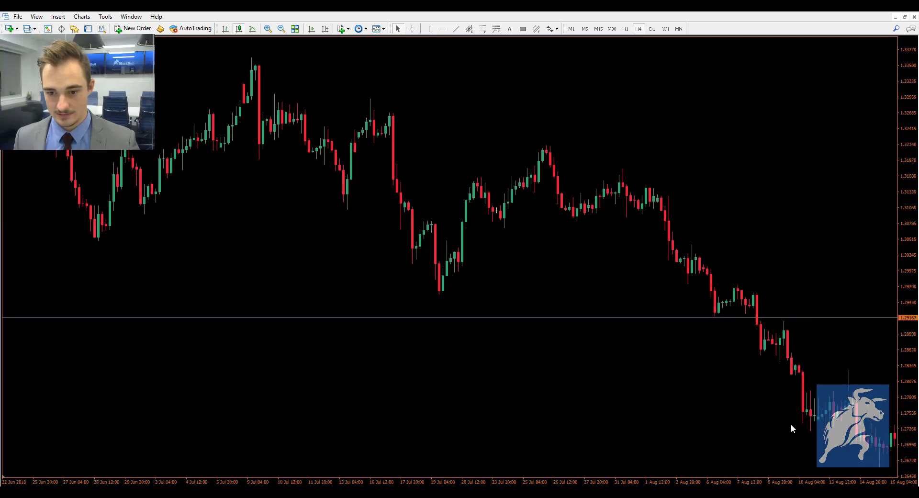
scroll(791, 424, "down", 5)
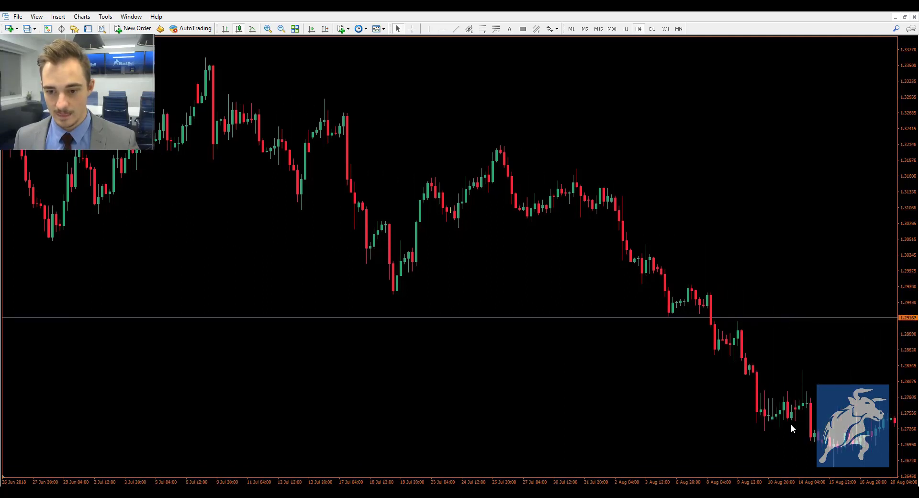
scroll(791, 429, "down", 3)
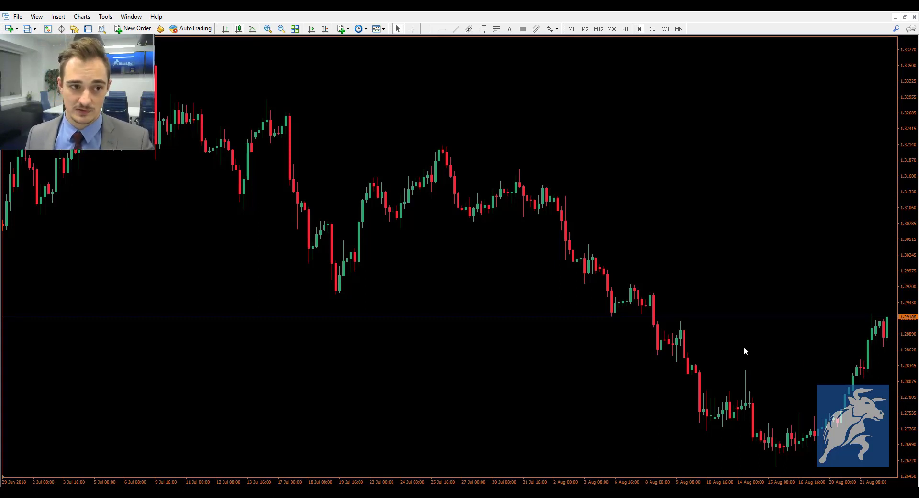
Step: Return to the vertical line at 17 April 2018 and examine the peak and the sell-off that follows it
scroll(740, 347, "up", 10)
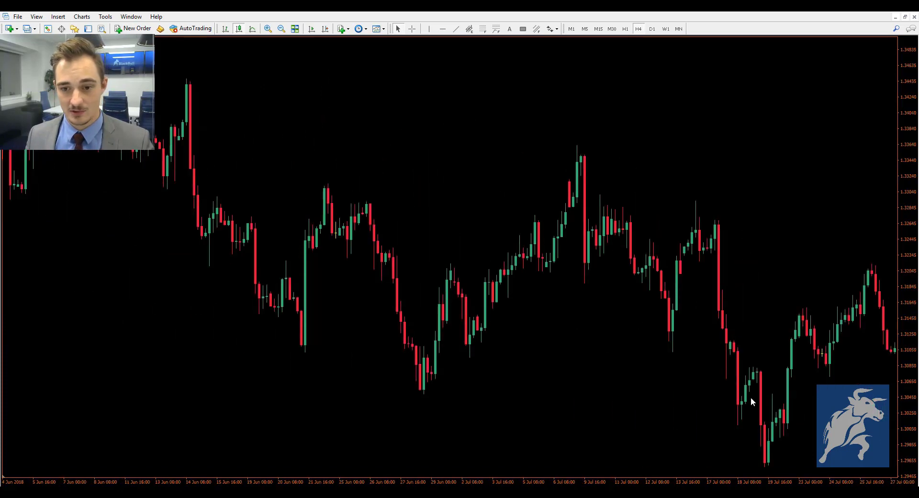
left_click_drag(751, 401, 329, 317)
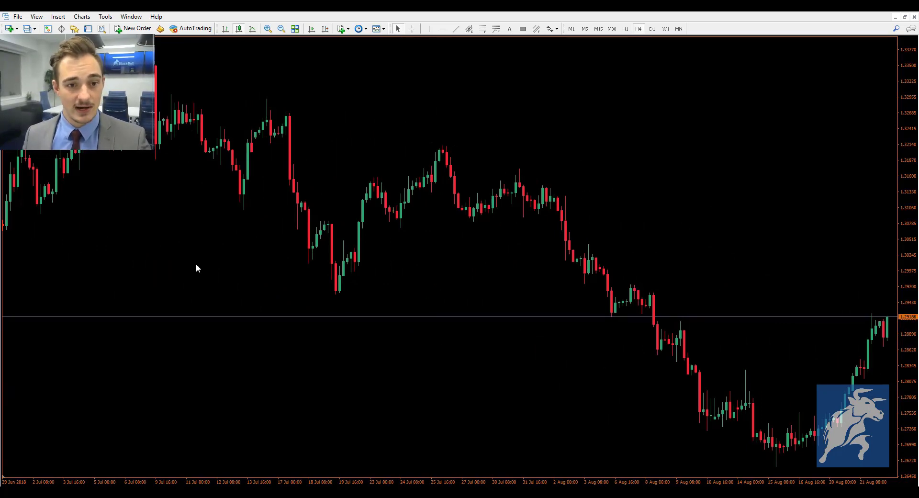
scroll(234, 251, "up", 15)
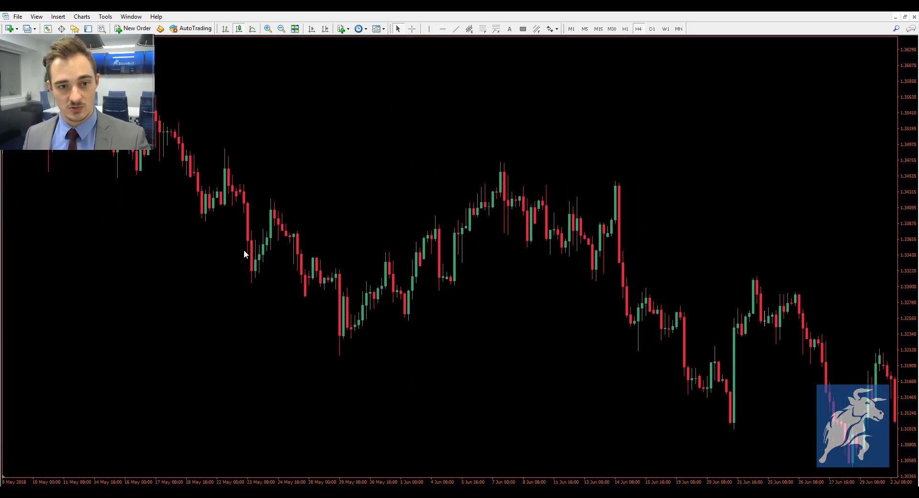
scroll(246, 254, "up", 8)
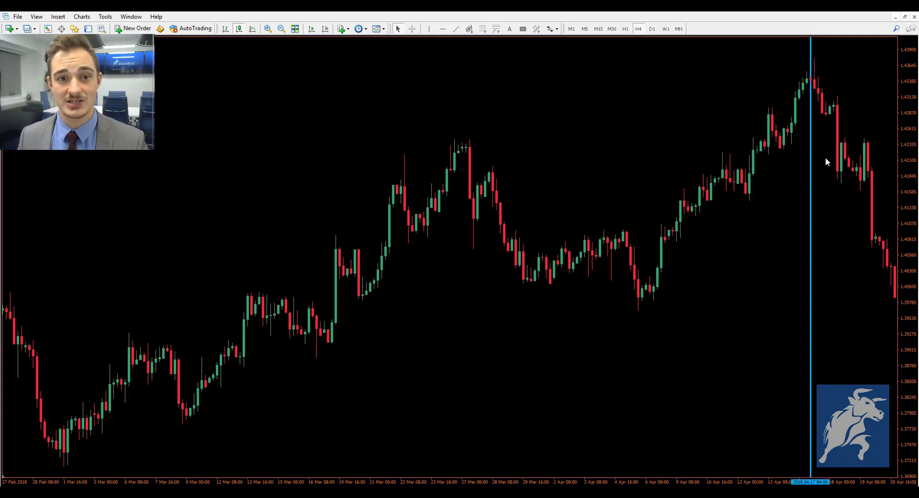
scroll(825, 161, "down", 5)
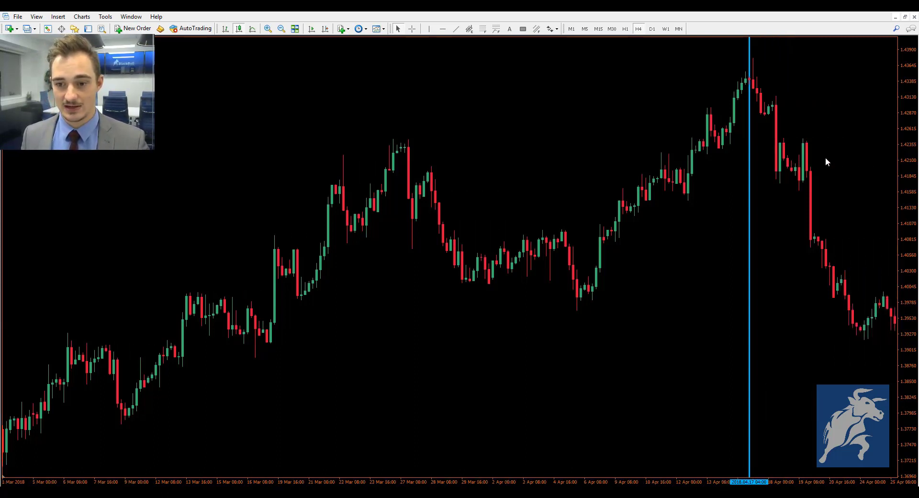
scroll(826, 161, "down", 1)
scroll(825, 162, "up", 2)
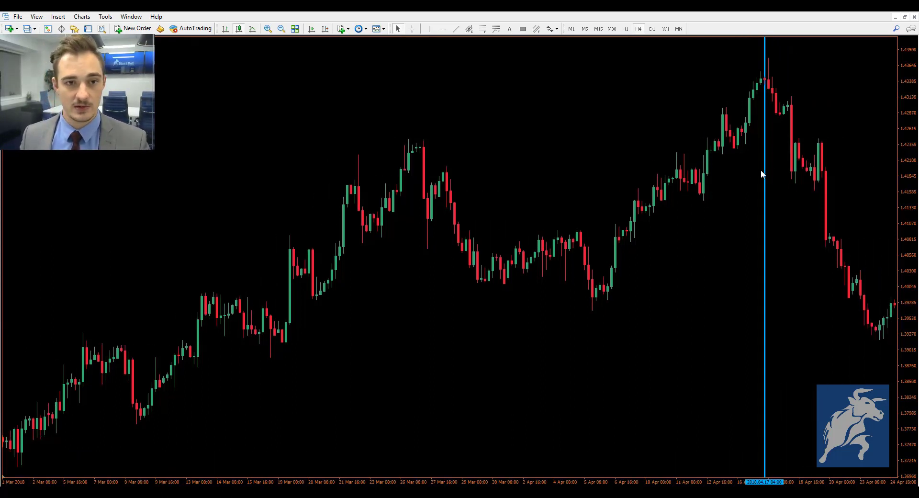
Step: Try to frame the small rebound after the 23 April 2018 low with an equidistant channel
left_click(469, 30)
left_click_drag(878, 340, 895, 334)
scroll(869, 374, "down", 6)
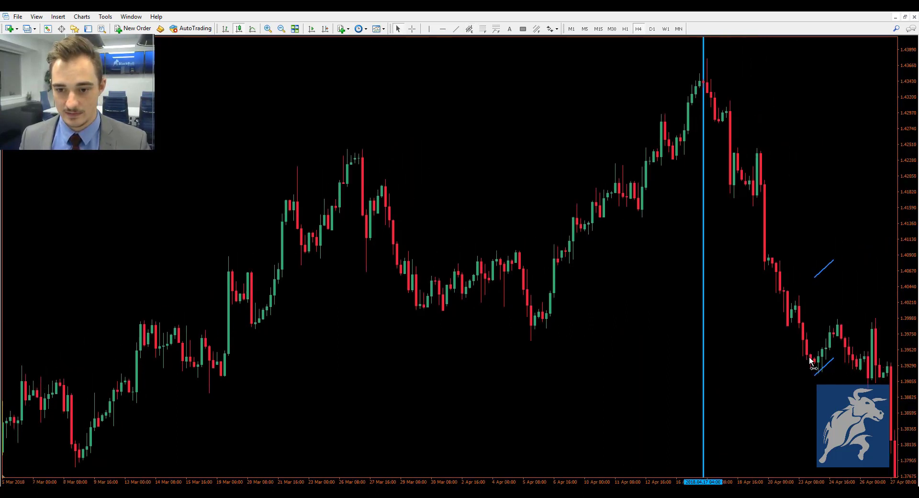
left_click_drag(814, 332, 836, 298)
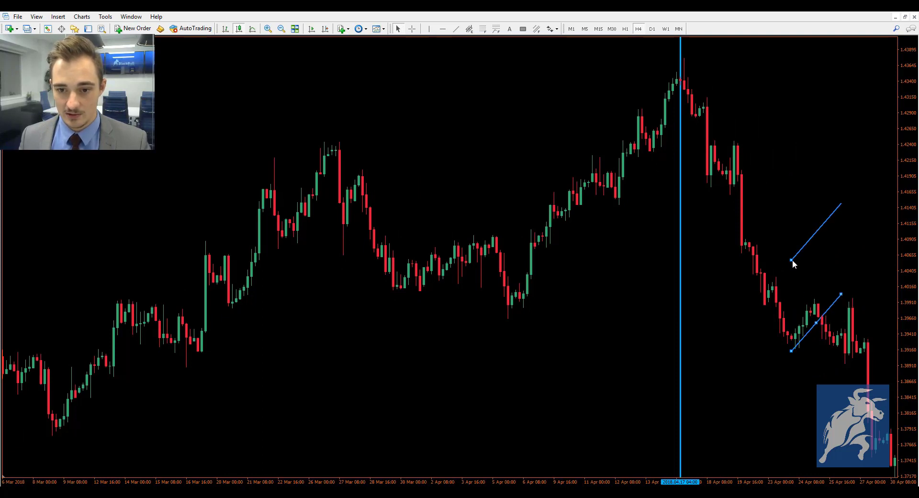
left_click_drag(790, 256, 776, 324)
middle_click(805, 295)
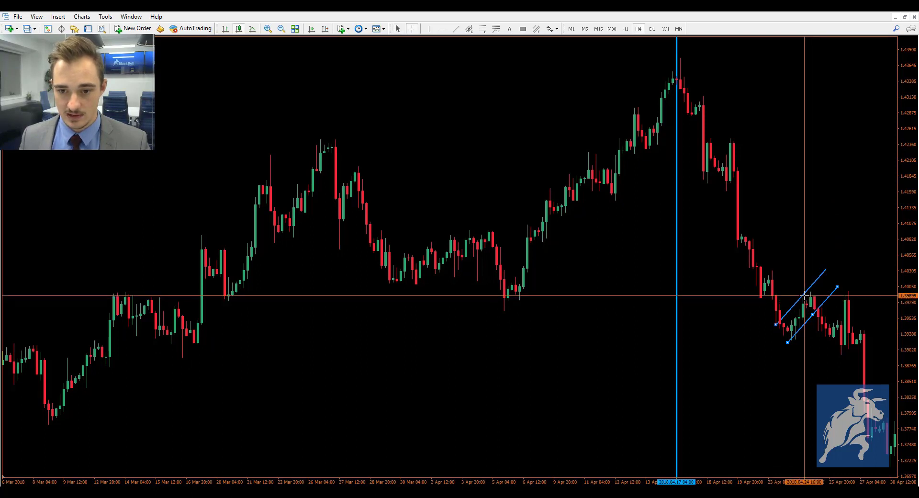
left_click(801, 292)
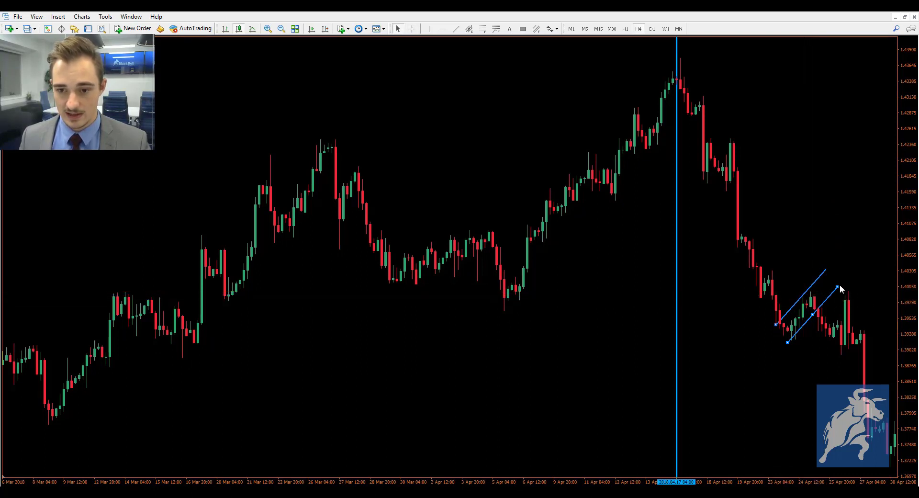
key("Delete")
Step: Check the price level of the 23–24 April 2018 lows with the crosshair
middle_click(807, 339)
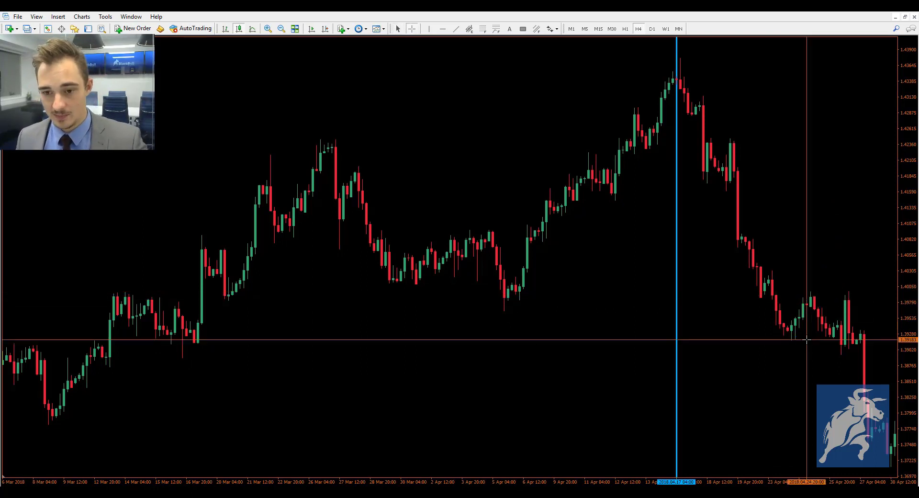
left_click(800, 338)
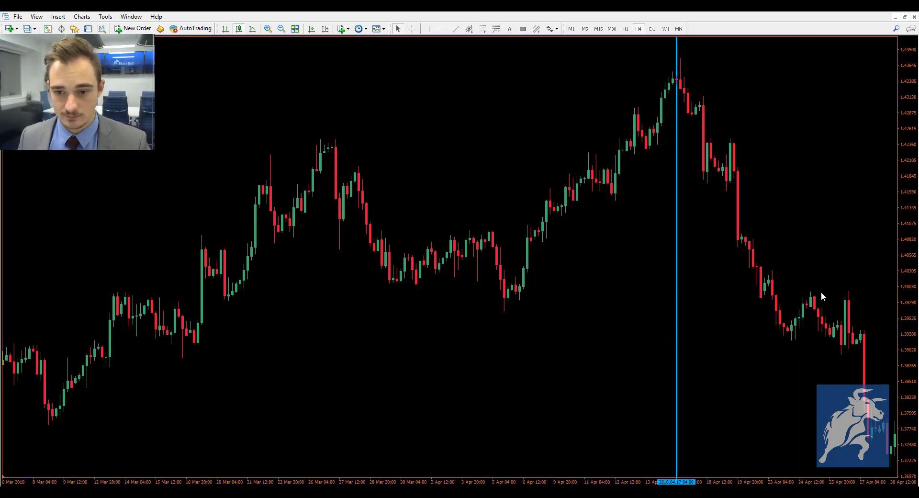
middle_click(802, 339)
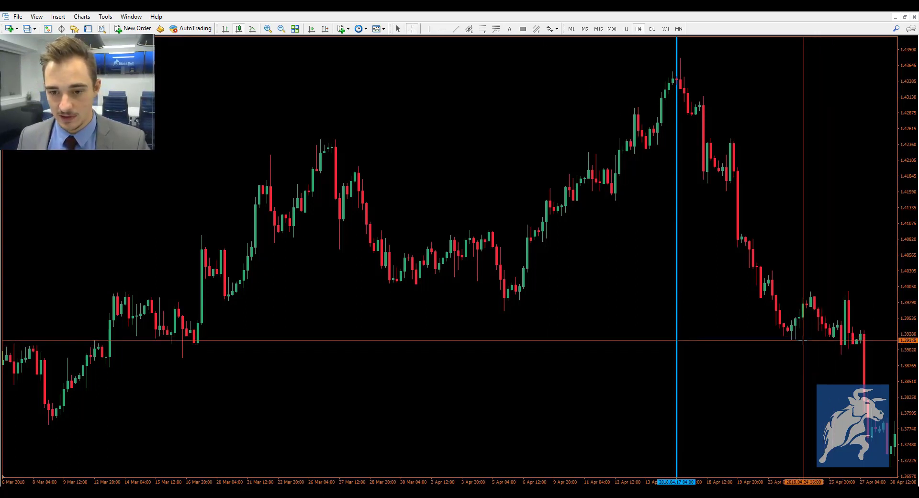
left_click(829, 350)
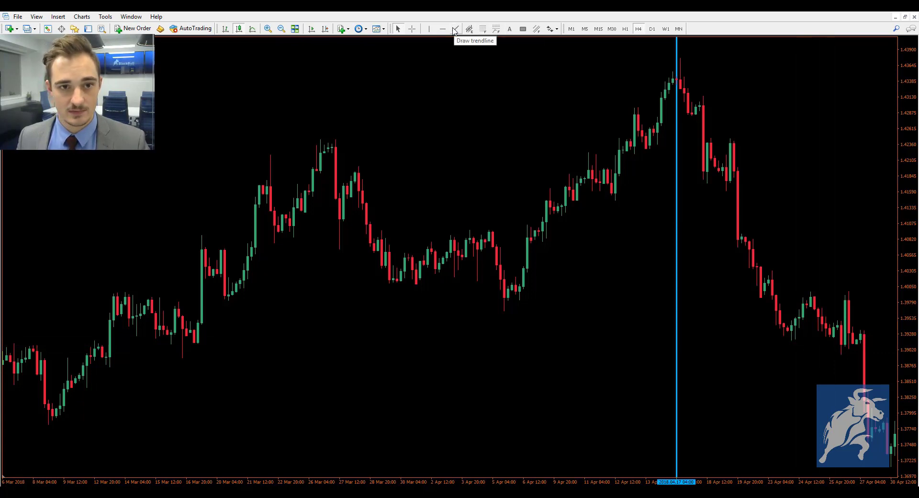
Step: Draw a horizontal line at 1.39064 beneath the late-April 2018 consolidation lows
scroll(788, 338, "right", 2)
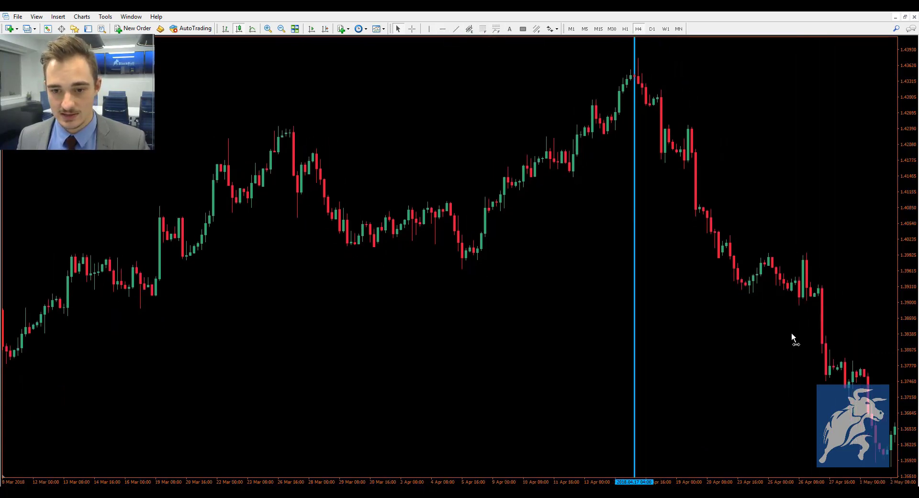
scroll(794, 337, "left", 4)
scroll(798, 335, "right", 1)
left_click(441, 30)
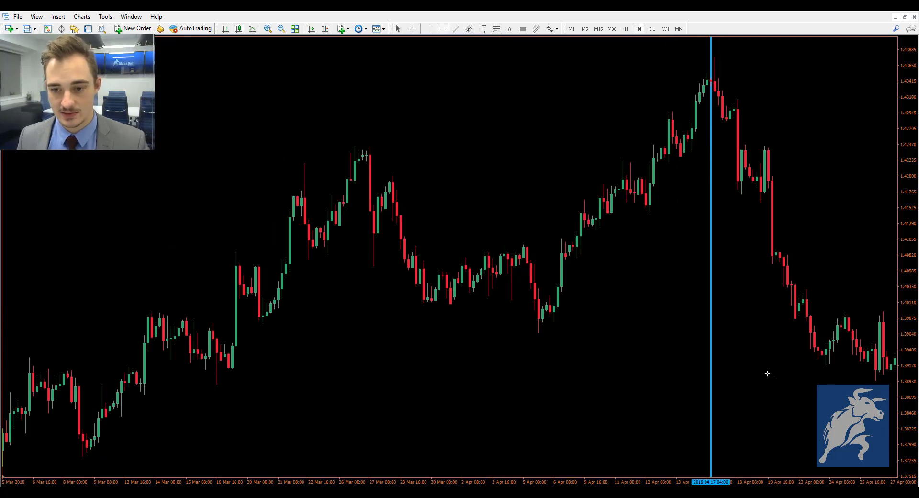
left_click_drag(814, 375, 816, 373)
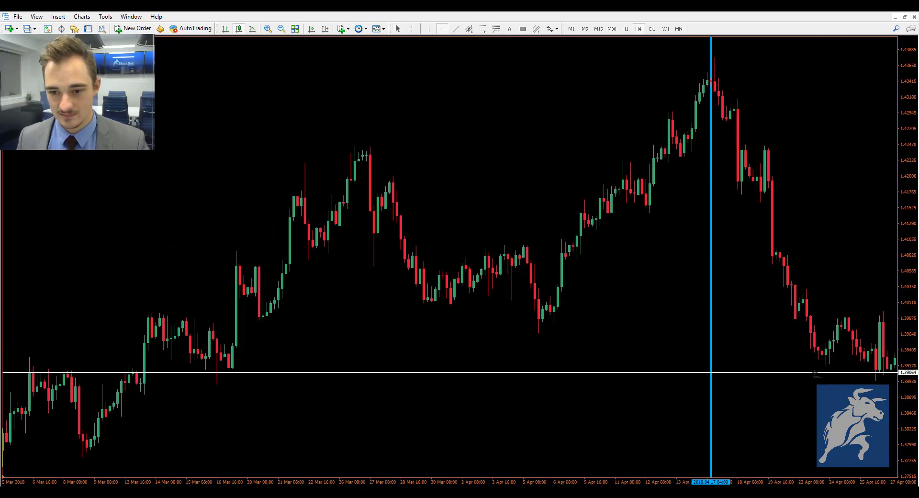
Step: Add a horizontal line at 1.39927 across the late-April 2018 highs, and delete both horizontal lines
scroll(816, 374, "right", 3)
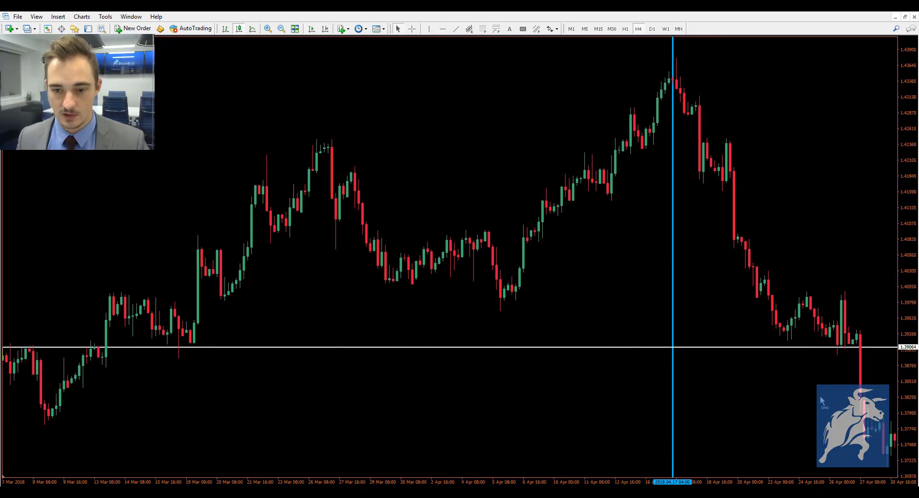
left_click(441, 30)
left_click_drag(836, 269, 837, 294)
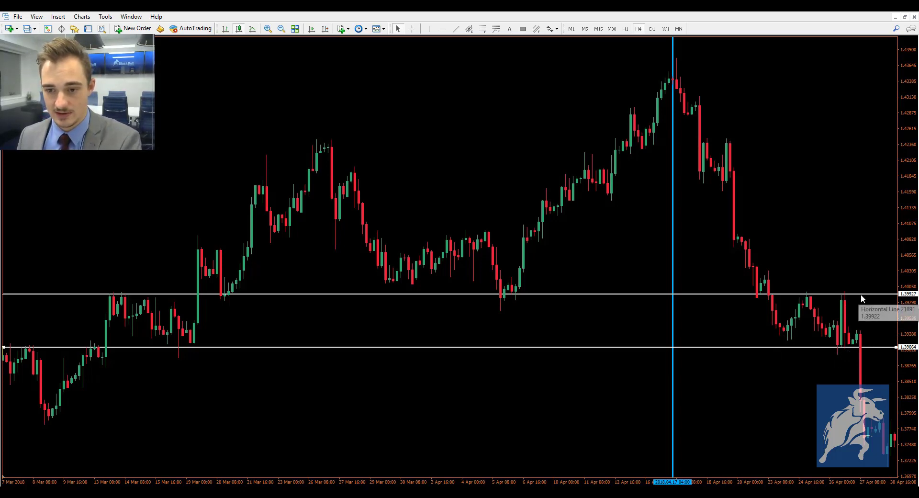
key("BackSpace")
key("BackSpace")
Step: Draw a rising equidistant channel around the price rebound of 8–10 May 2018
scroll(861, 294, "down", 3)
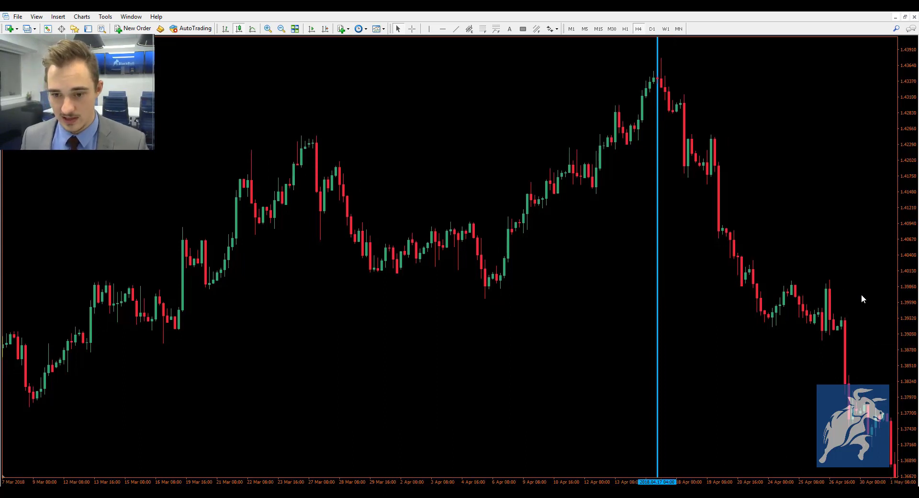
scroll(862, 295, "down", 4)
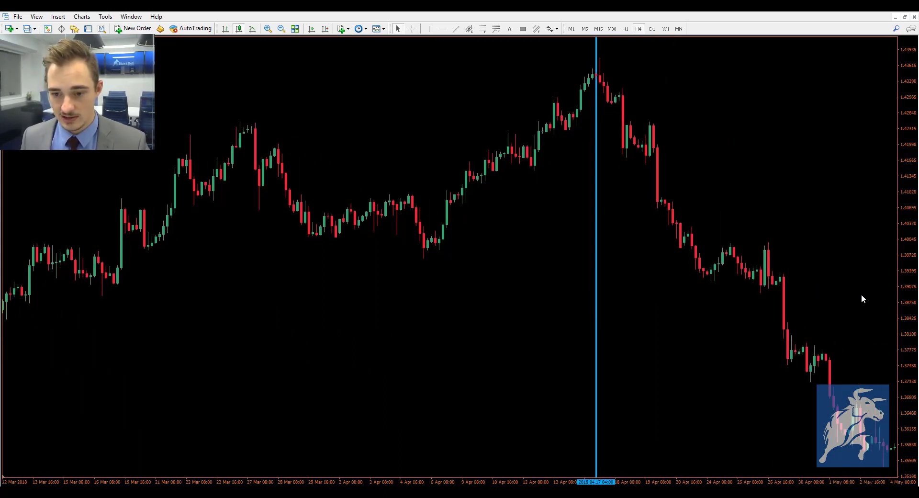
scroll(862, 295, "down", 4)
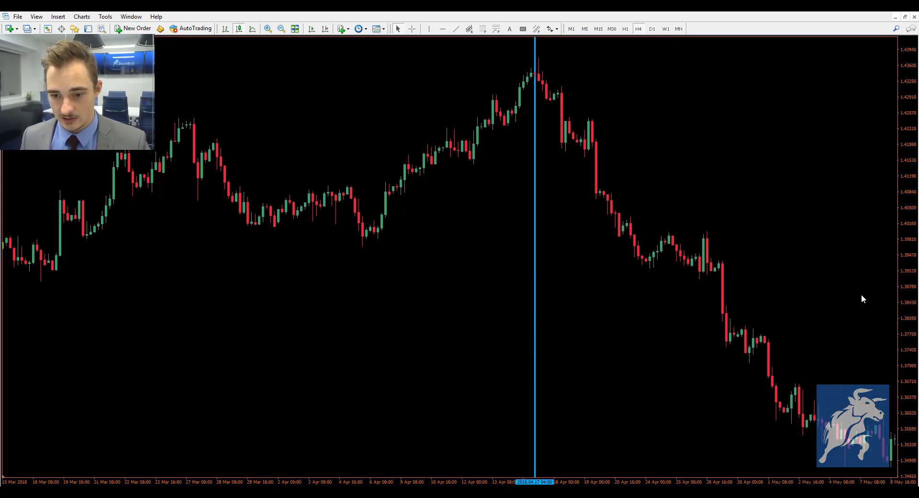
scroll(862, 298, "down", 1)
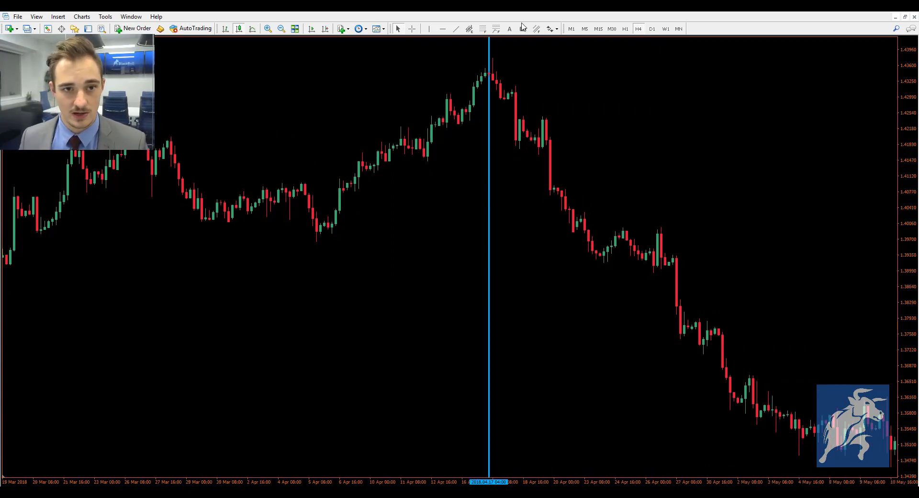
left_click(469, 29)
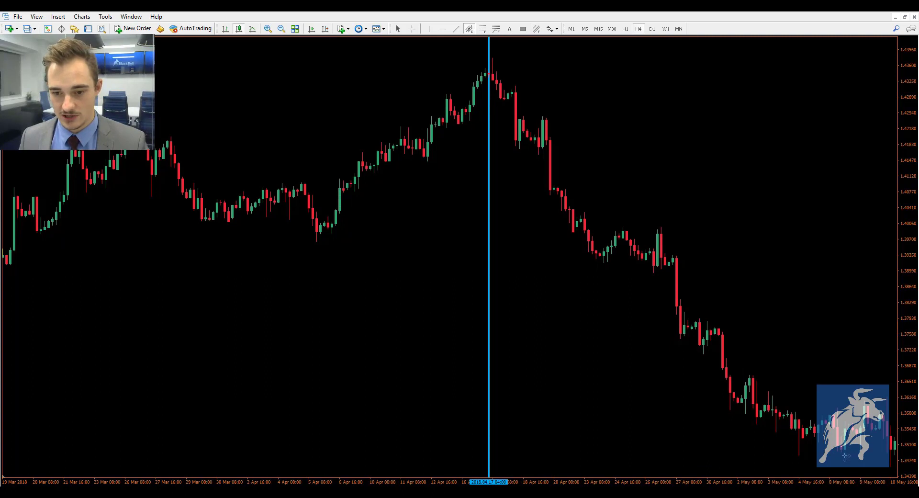
left_click_drag(846, 459, 833, 419)
scroll(821, 421, "down", 3)
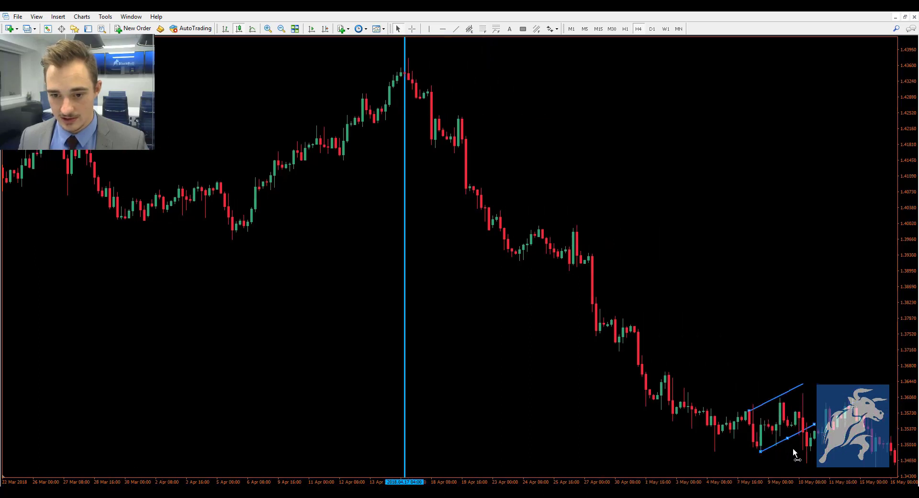
Step: Check the highs around 10–14 May 2018 against the channel with the crosshair
middle_click(803, 403)
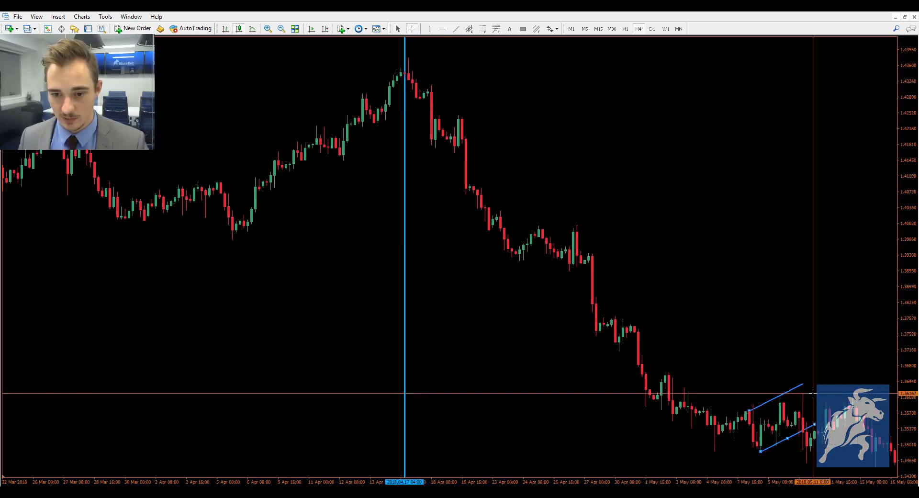
middle_click(835, 387)
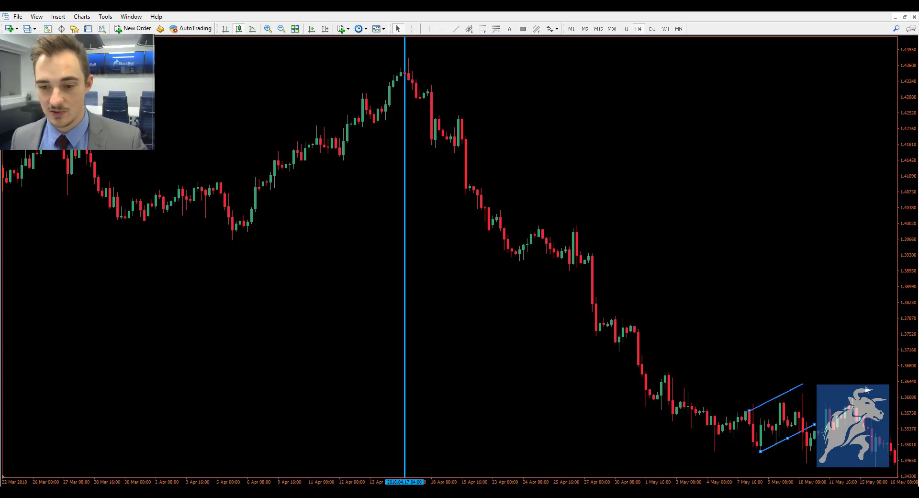
scroll(840, 396, "down", 3)
middle_click(829, 400)
middle_click(744, 434)
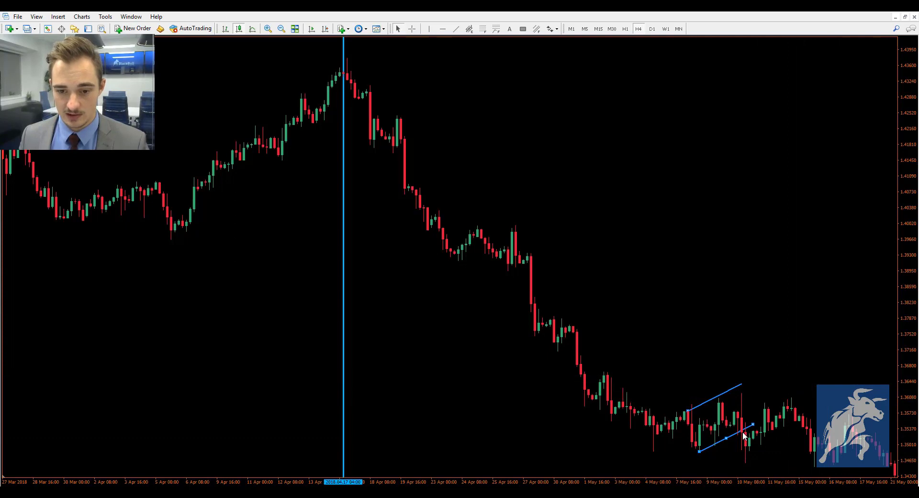
Step: Shift the equidistant channel onto the 10–14 May 2018 rebound, and delete it
left_click_drag(726, 439, 803, 406)
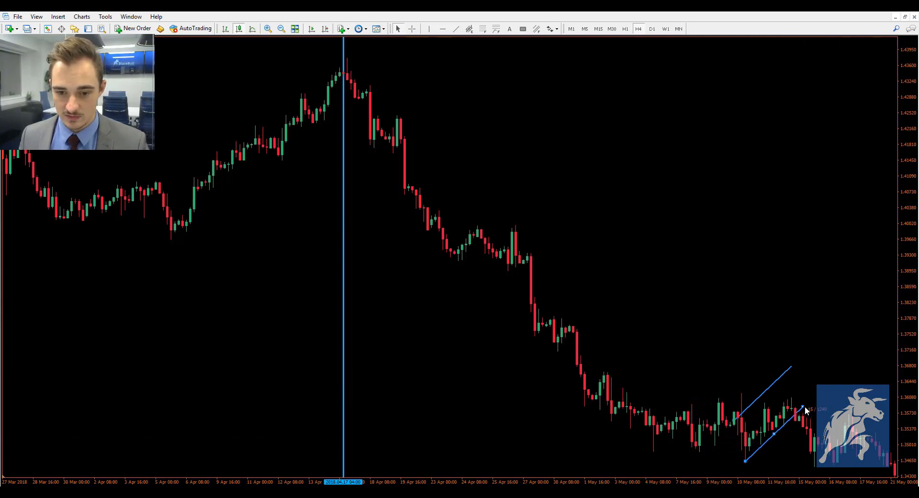
left_click_drag(743, 420, 747, 428)
scroll(794, 438, "down", 3)
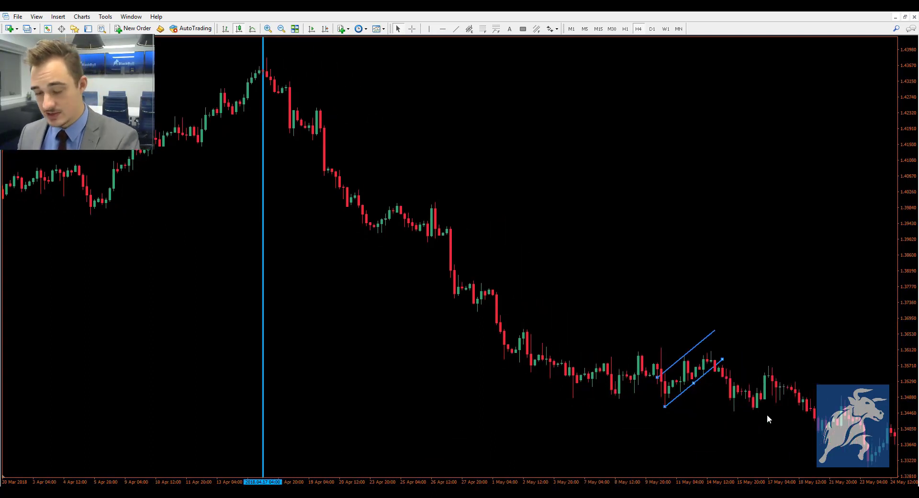
key("Delete")
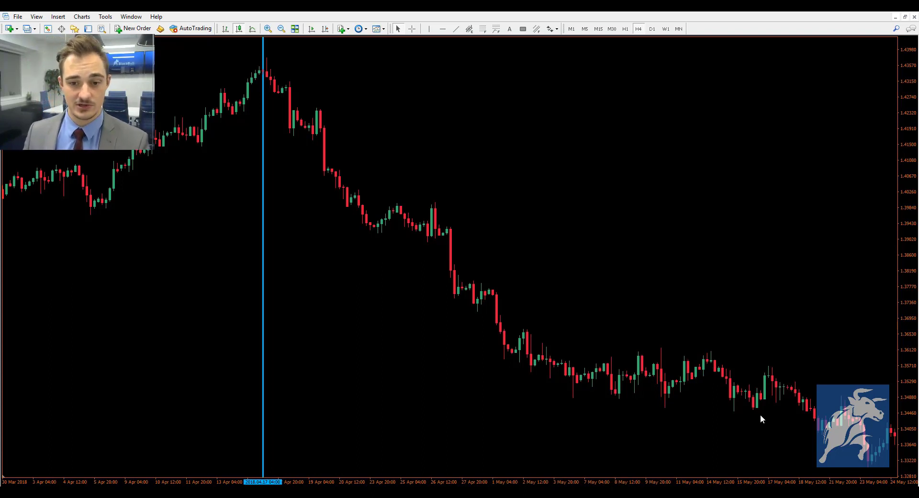
Step: Draw a horizontal line at 1.34546 beneath the mid-May 2018 lows
scroll(736, 396, "down", 2)
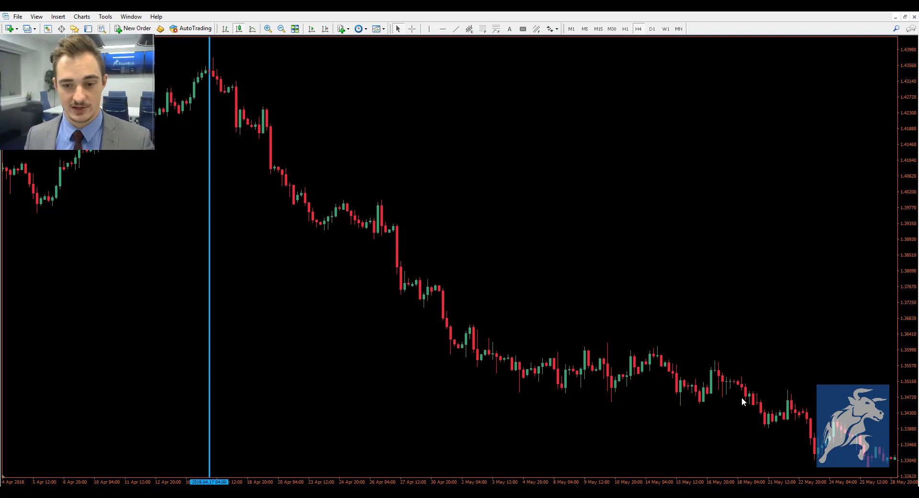
left_click_drag(725, 402, 717, 404)
scroll(663, 416, "up", 4)
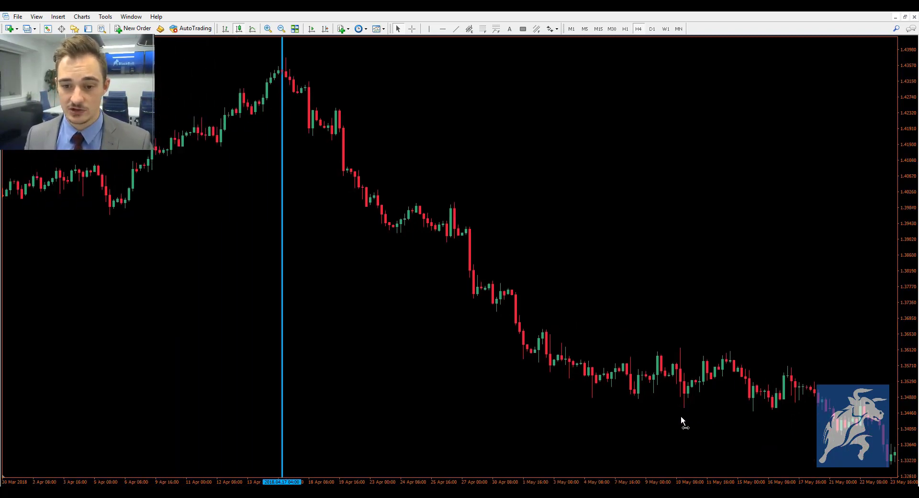
left_click(443, 28)
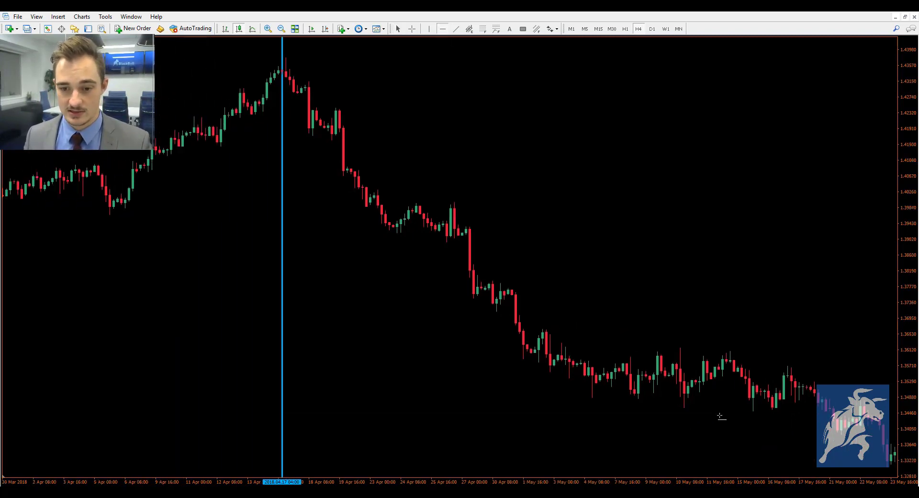
left_click_drag(719, 416, 724, 410)
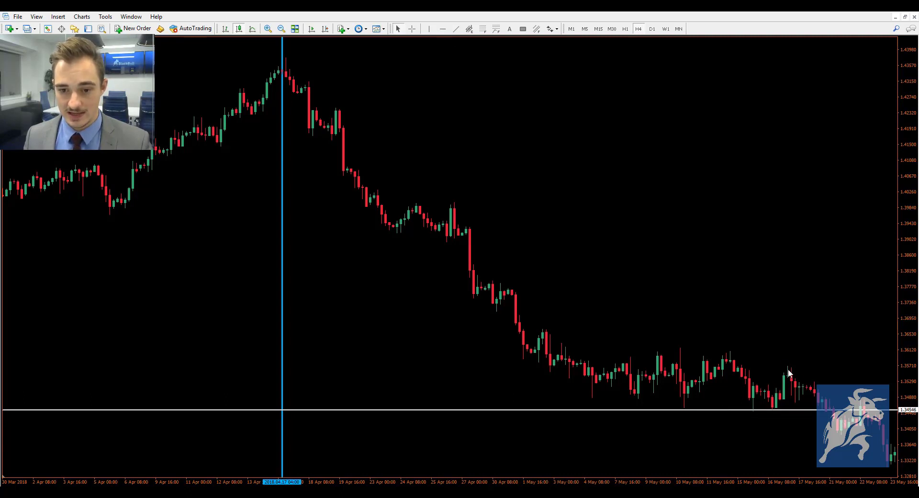
scroll(819, 445, "down", 1)
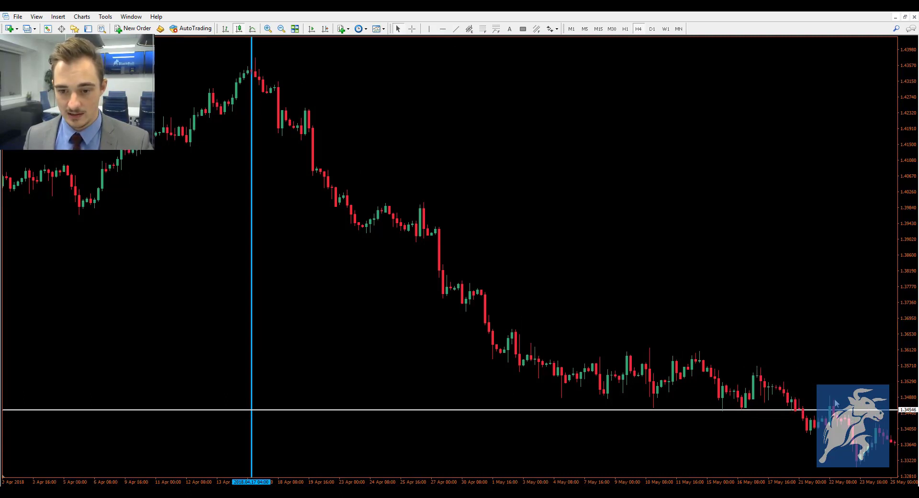
left_click(443, 28)
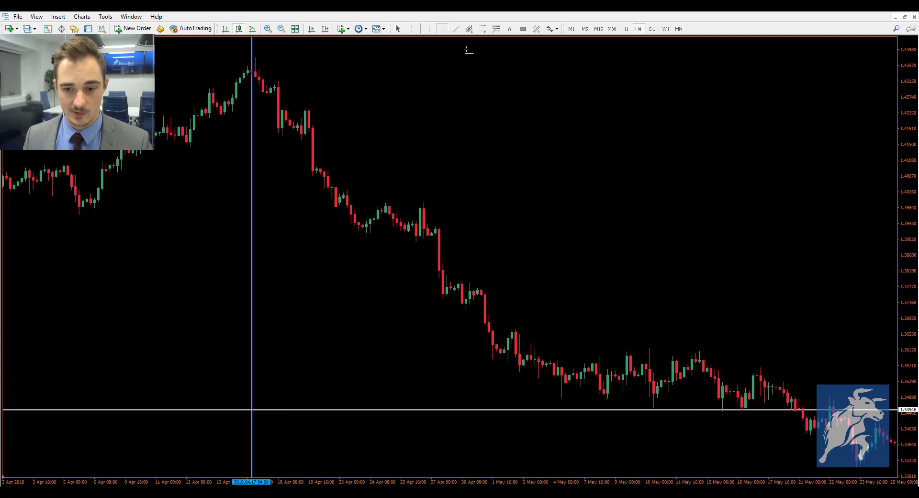
left_click(738, 434)
scroll(786, 432, "down", 2)
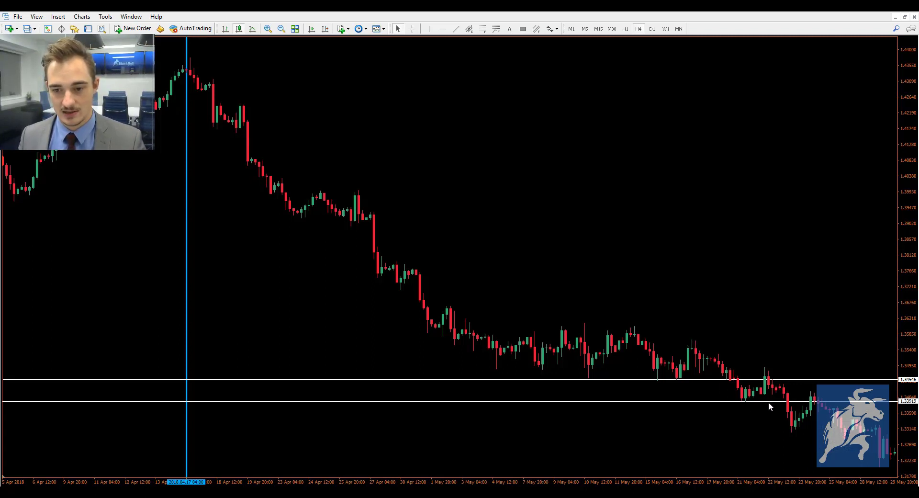
key("Delete")
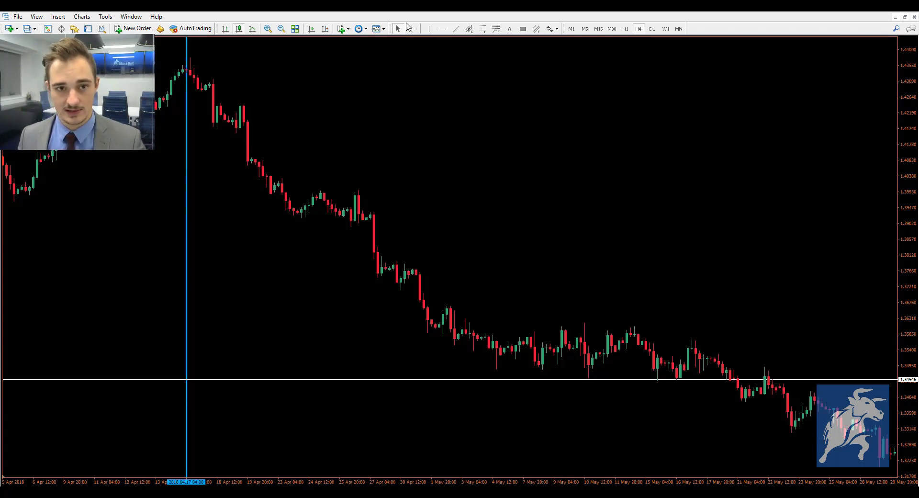
Step: Draw a horizontal line at 1.33941 beneath the 21 May 2018 lows
left_click(443, 29)
left_click_drag(738, 378, 741, 401)
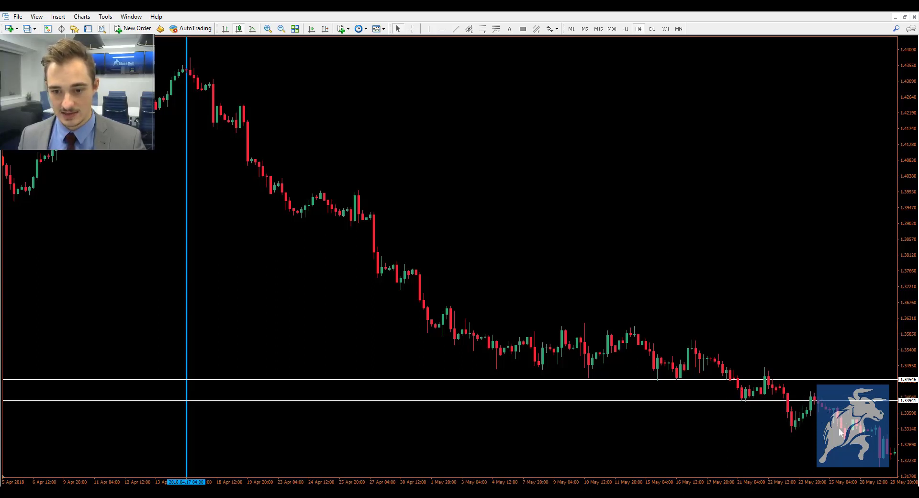
Step: Draw a horizontal line at 1.33147 beneath the 23 May 2018 low
left_click_drag(840, 432, 790, 406)
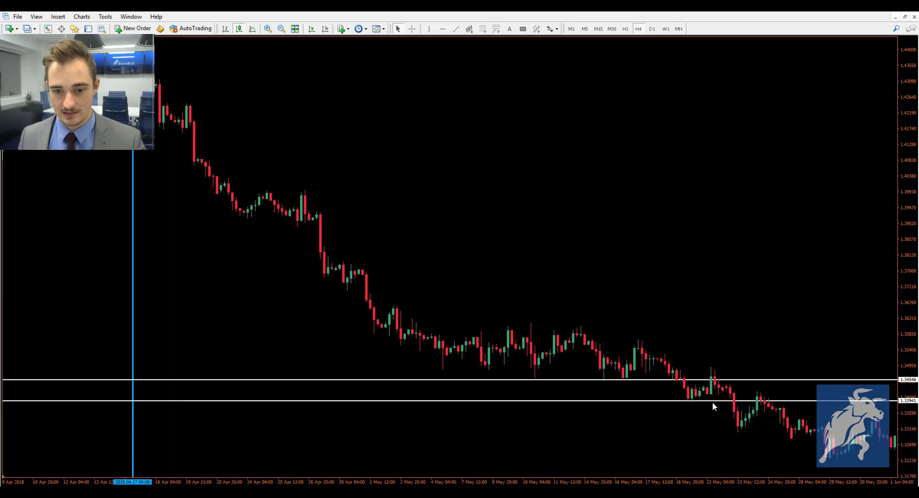
left_click_drag(768, 430, 696, 423)
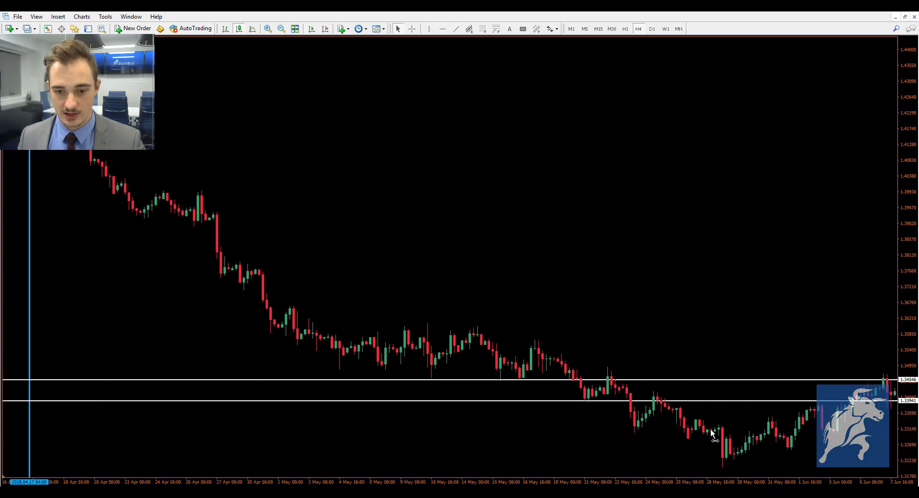
left_click(443, 30)
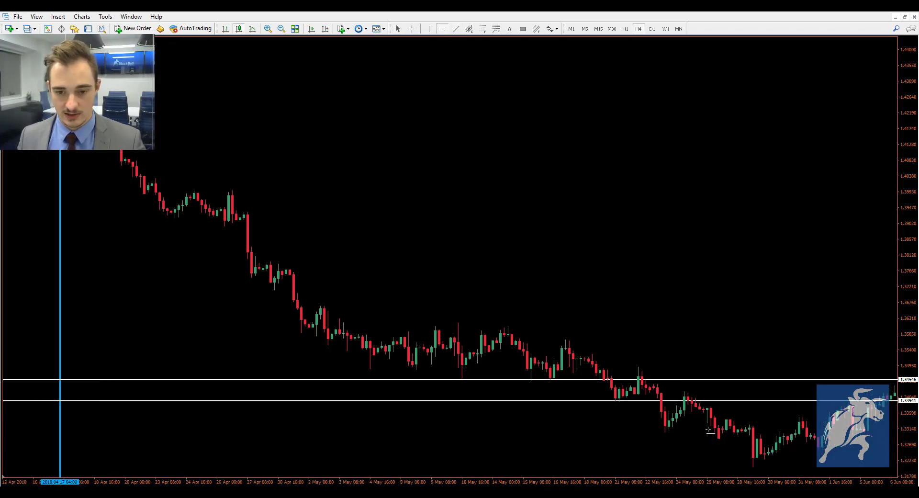
mouse_move(709, 443)
left_mouse_down()
mouse_move(708, 428)
mouse_move(697, 437)
left_mouse_up()
Step: Review the decline from late April to early June 2018 against the three horizontal lines, checking the 27–30 April lows with the crosshair
left_click_drag(792, 441, 727, 434)
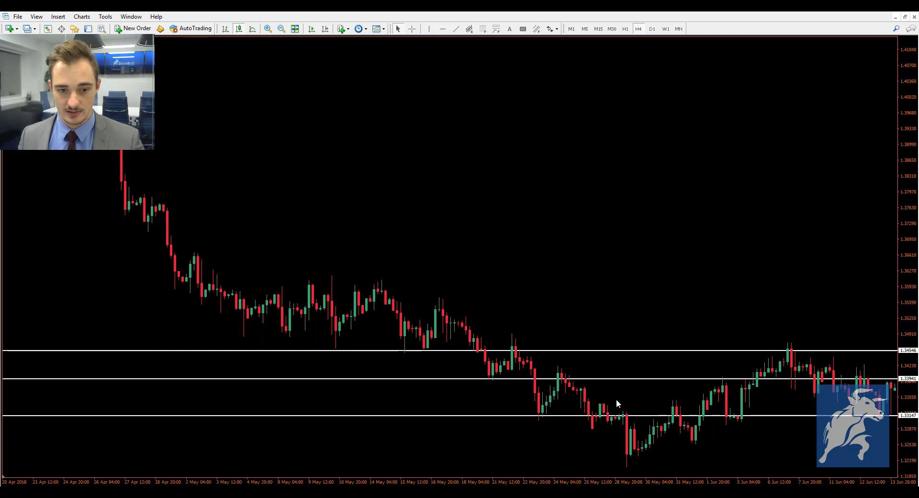
scroll(372, 356, "up", 5)
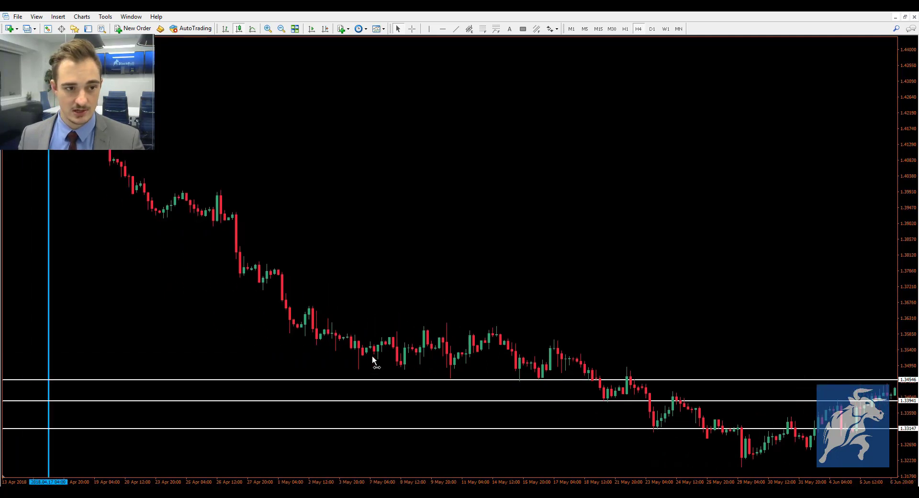
middle_click(248, 215)
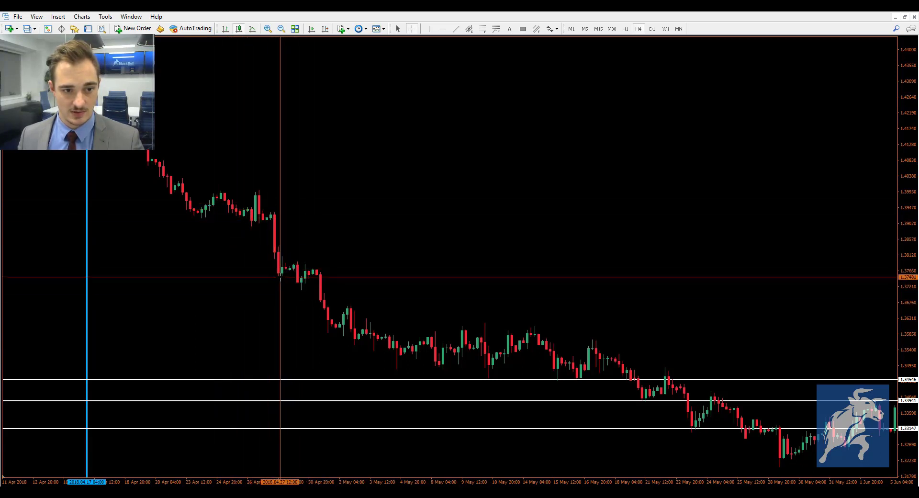
mouse_move(310, 281)
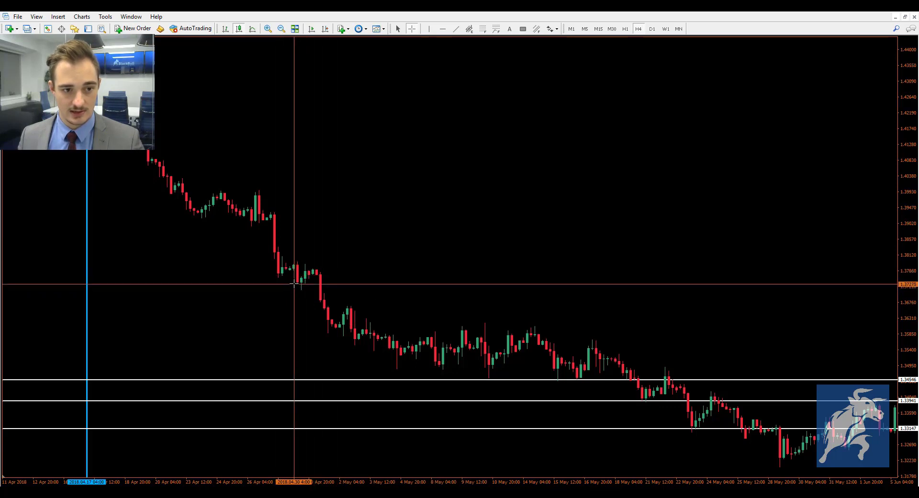
left_click_drag(400, 338, 325, 346)
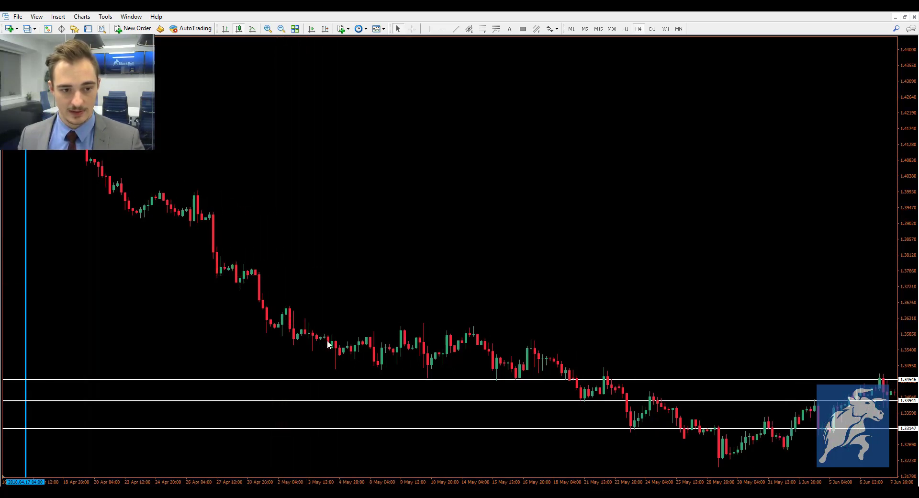
scroll(393, 344, "down", 5)
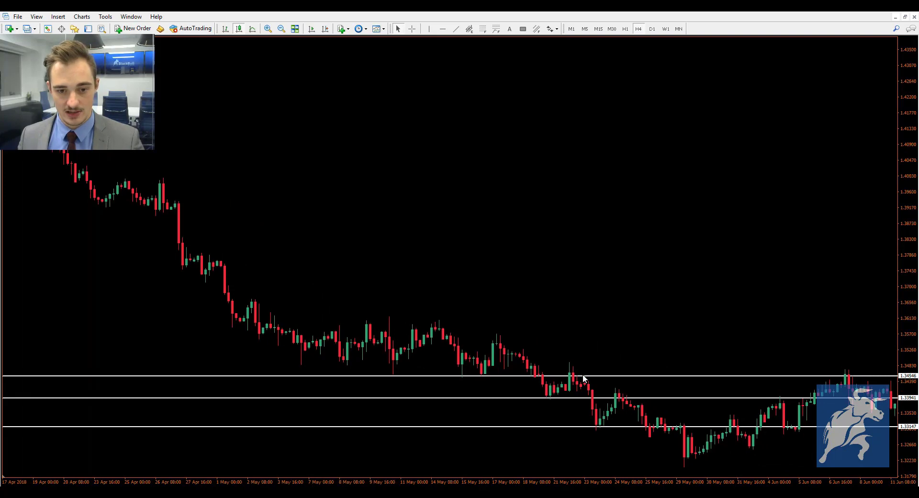
Step: Delete the three horizontal lines marking the May 2018 lows
left_click_drag(623, 286, 570, 316)
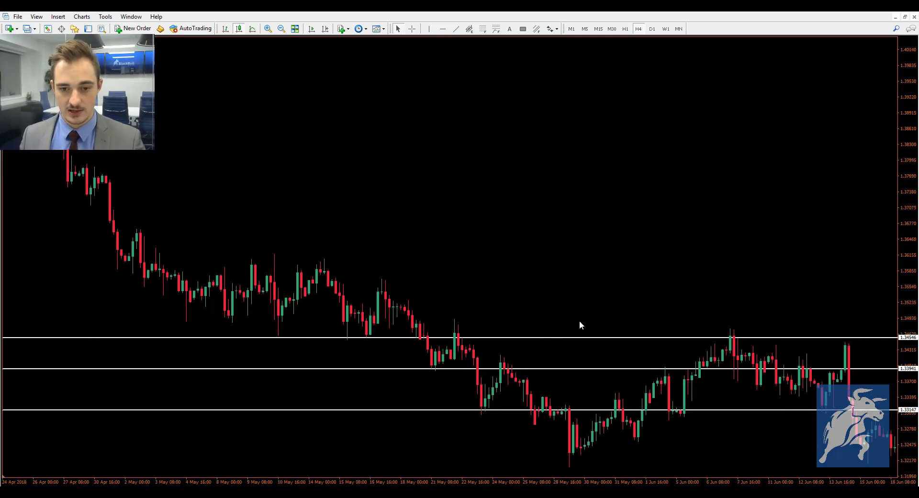
double_click(725, 410)
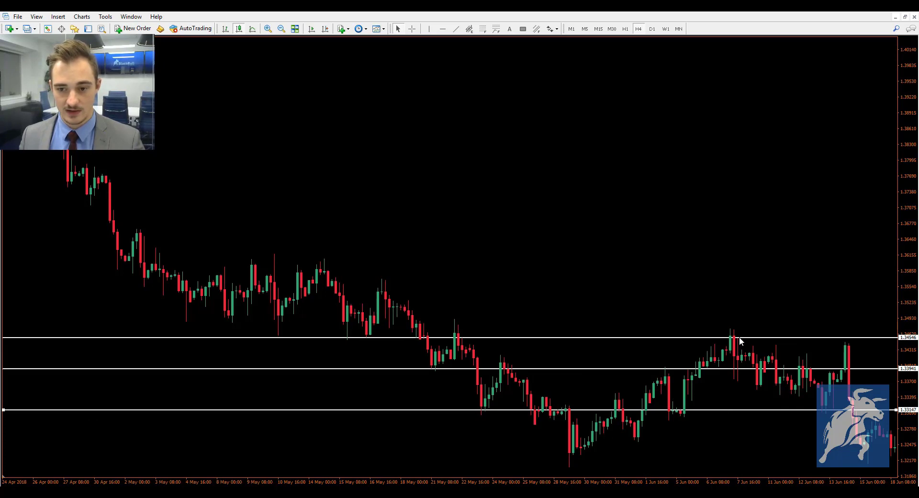
key("Delete")
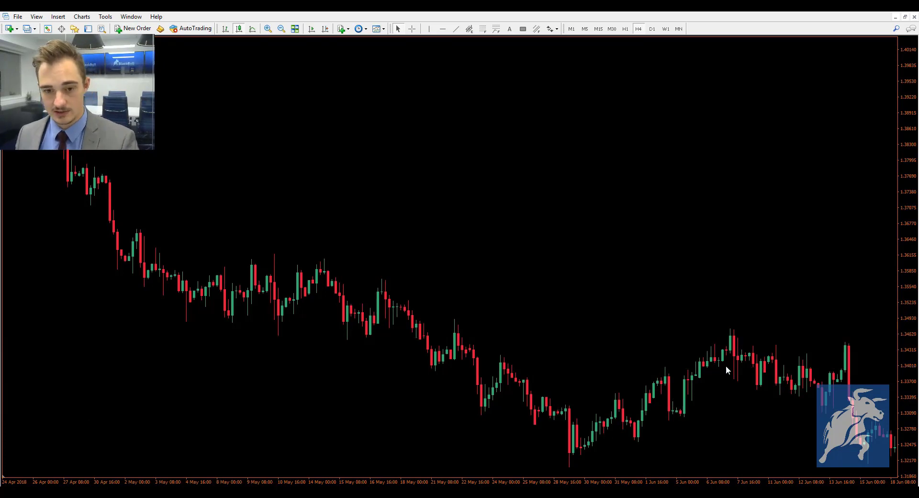
Step: Draw an equidistant channel from 29 May to 11 June 2018 and fit its two edges to the rising lows and highs
left_click(468, 29)
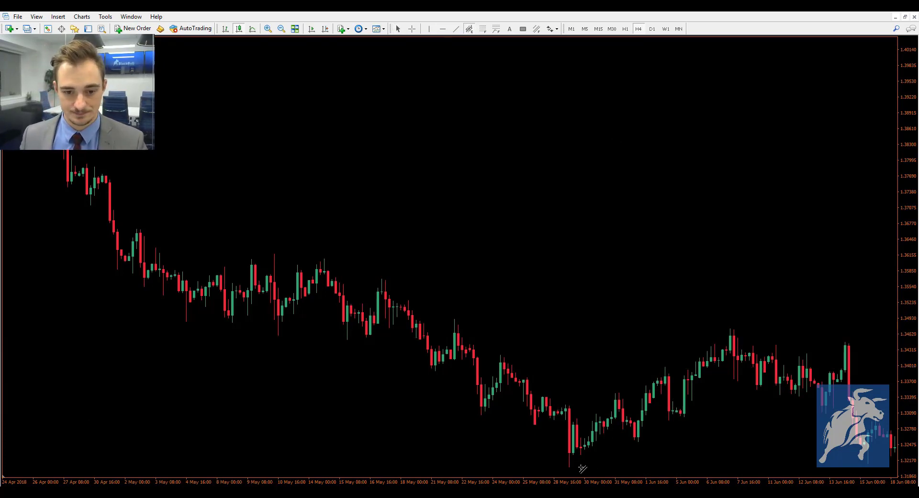
mouse_move(568, 465)
left_mouse_down()
mouse_move(659, 466)
mouse_move(782, 381)
left_mouse_up()
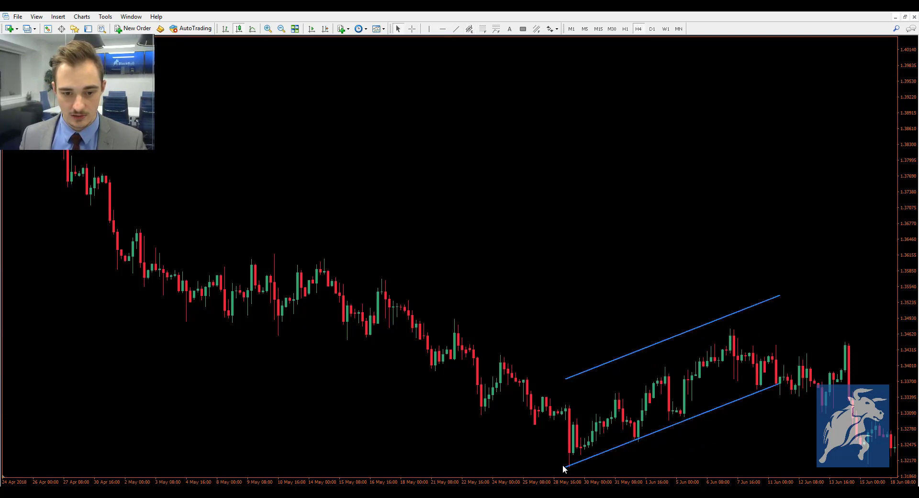
left_click_drag(566, 467, 577, 476)
left_click_drag(779, 383, 776, 366)
left_click_drag(567, 378, 614, 421)
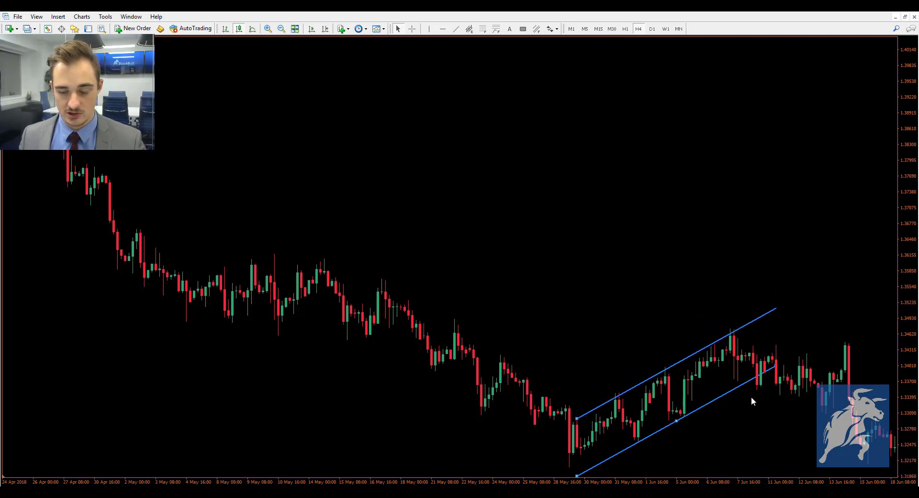
Step: Check the 7–8 June 2018 highs against the rising channel with the crosshair, and delete the channel
scroll(751, 396, "down", 3)
left_click_drag(708, 296, 769, 259)
middle_click(657, 265)
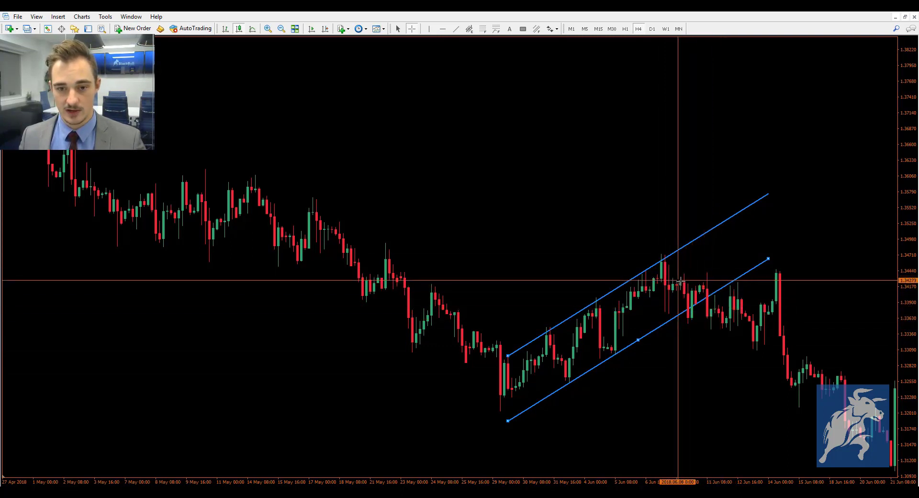
left_click(711, 342)
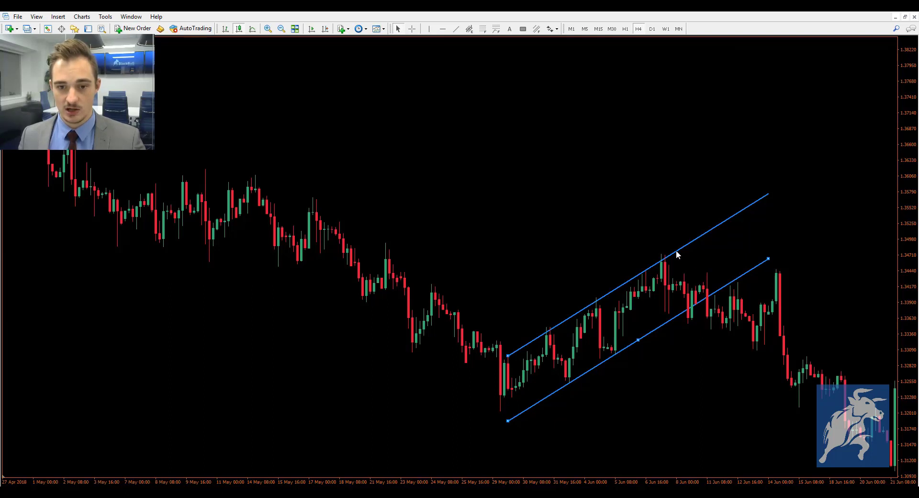
middle_click(652, 258)
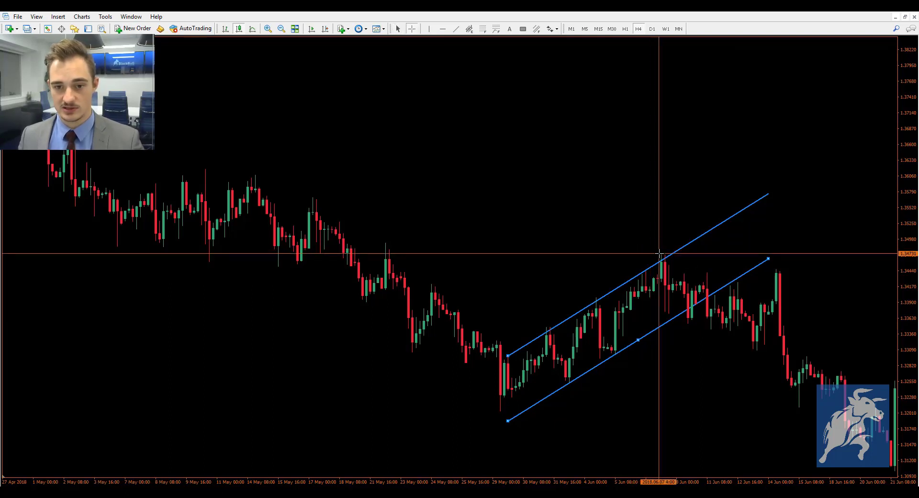
left_click(660, 254)
scroll(680, 371, "down", 3)
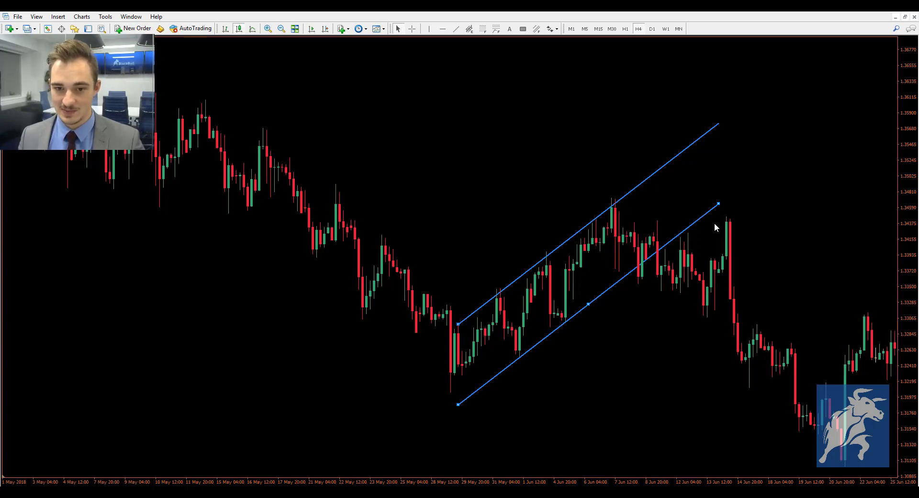
scroll(683, 372, "down", 3)
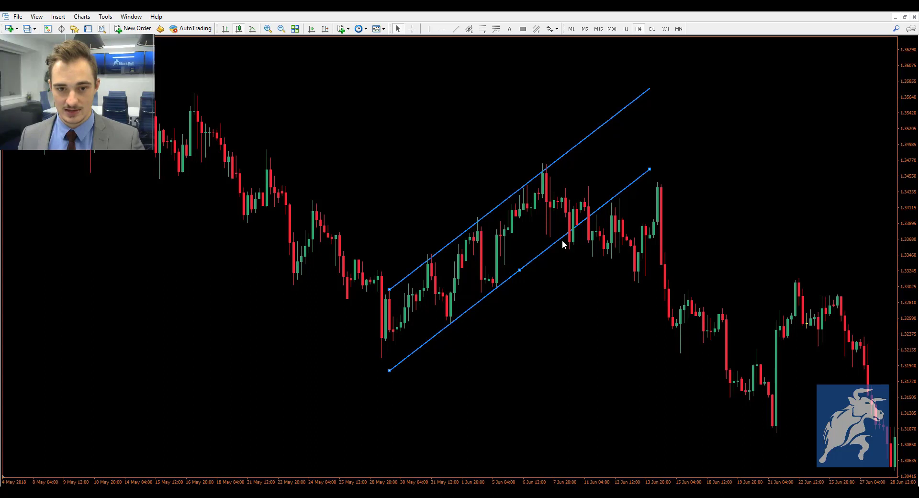
key("Delete")
Step: Examine the four-hour price swings from early June to mid-July 2018 for continuing lower highs and lower lows
scroll(582, 324, "down", 3)
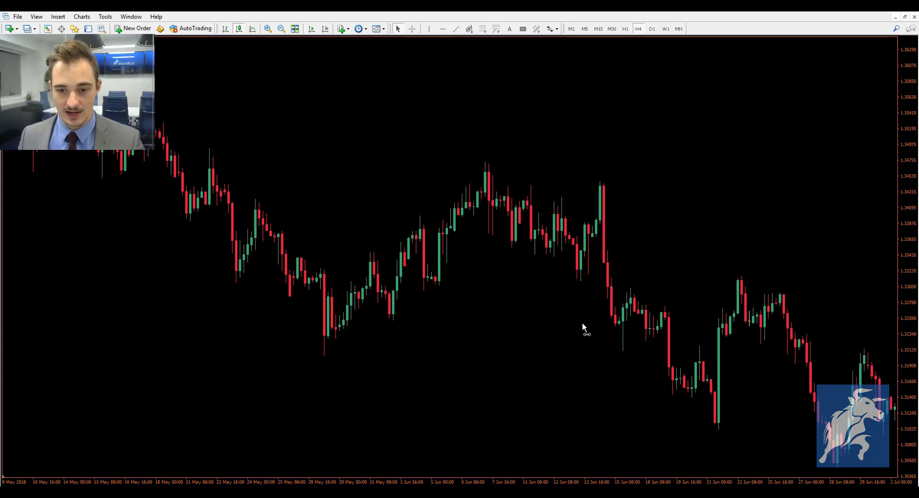
scroll(683, 403, "down", 3)
scroll(686, 407, "down", 3)
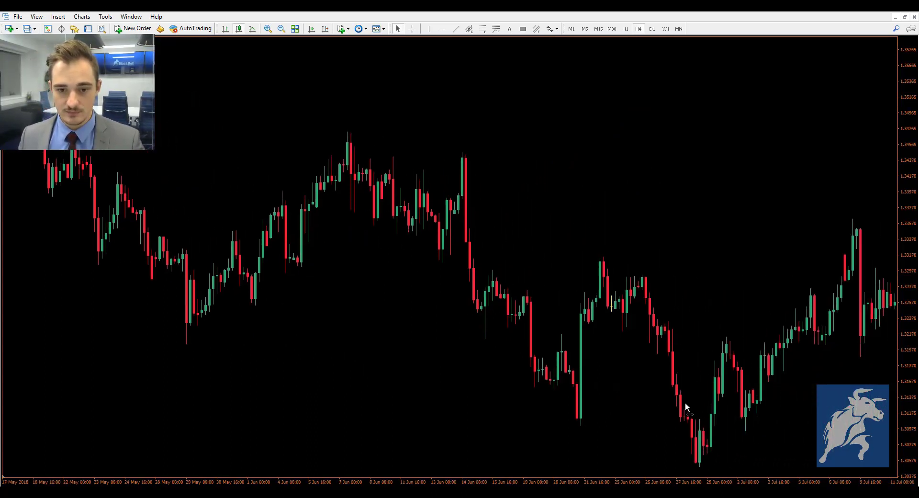
left_click_drag(639, 395, 760, 415)
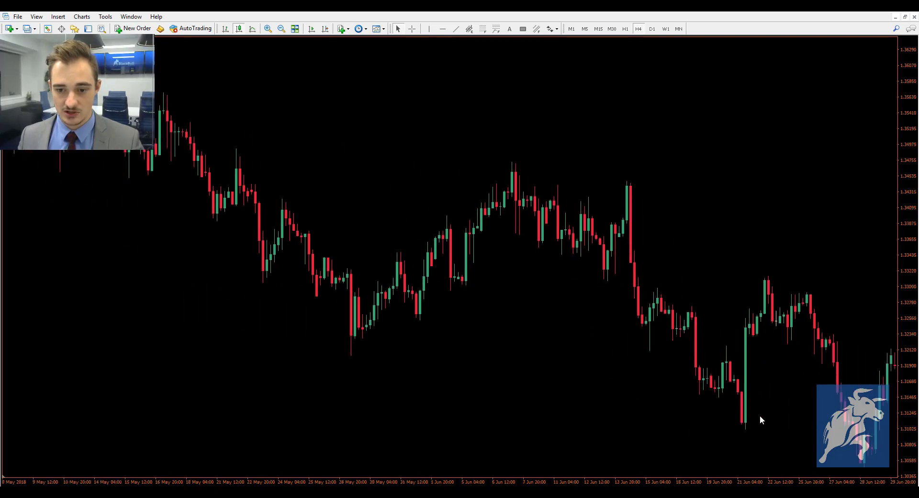
middle_click(760, 415)
middle_click(760, 423)
scroll(778, 432, "down", 6)
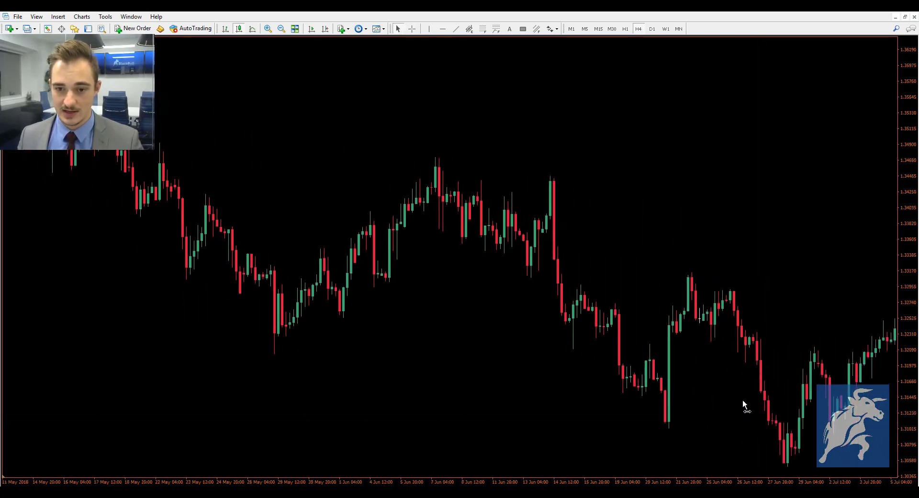
middle_click(722, 272)
middle_click(711, 288)
scroll(710, 289, "down", 6)
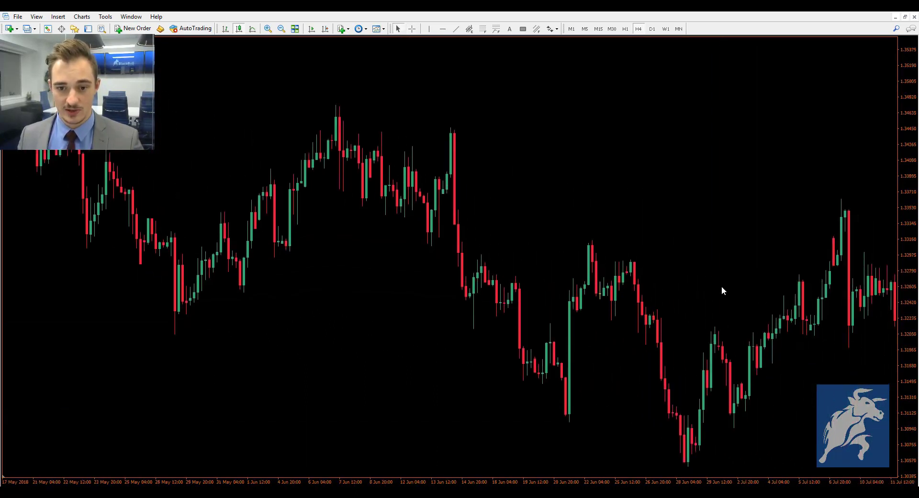
scroll(717, 286, "down", 1)
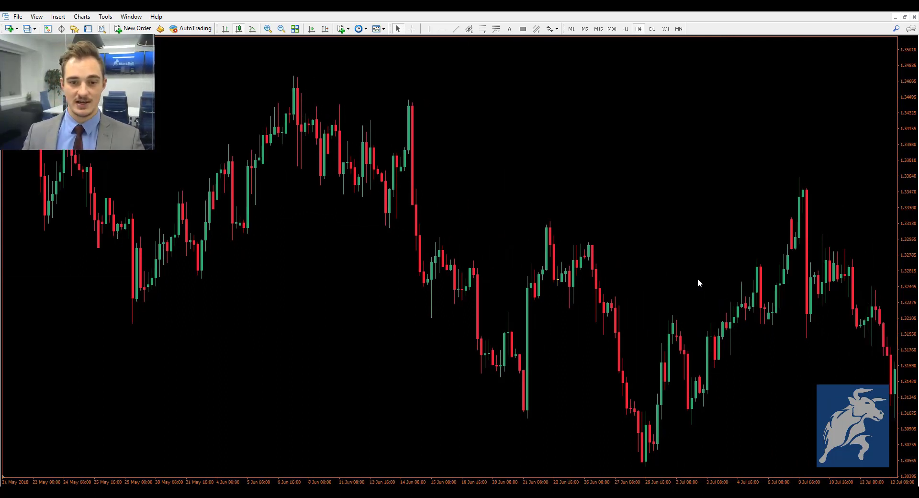
Step: Examine the four-hour price action up to 1 August 2018, checking the area around 12 July with the crosshair
scroll(729, 271, "down", 8)
middle_click(745, 287)
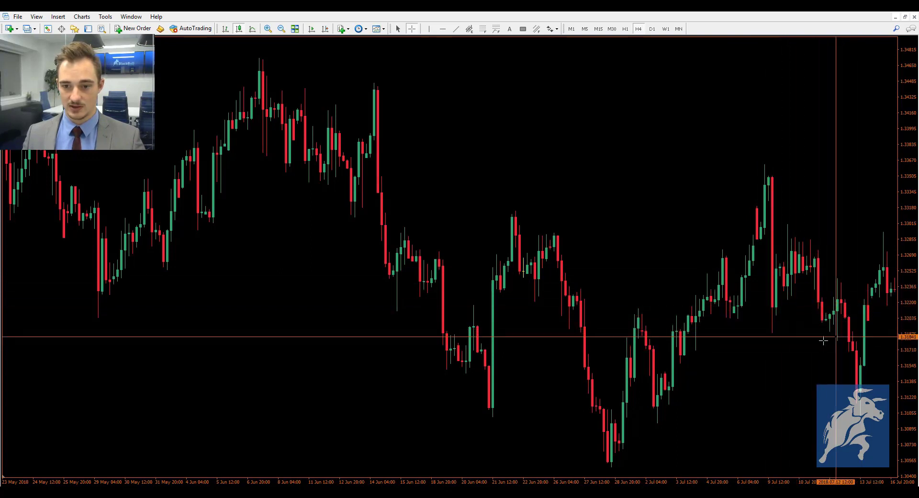
left_click(809, 354)
scroll(795, 354, "down", 5)
scroll(774, 306, "down", 3)
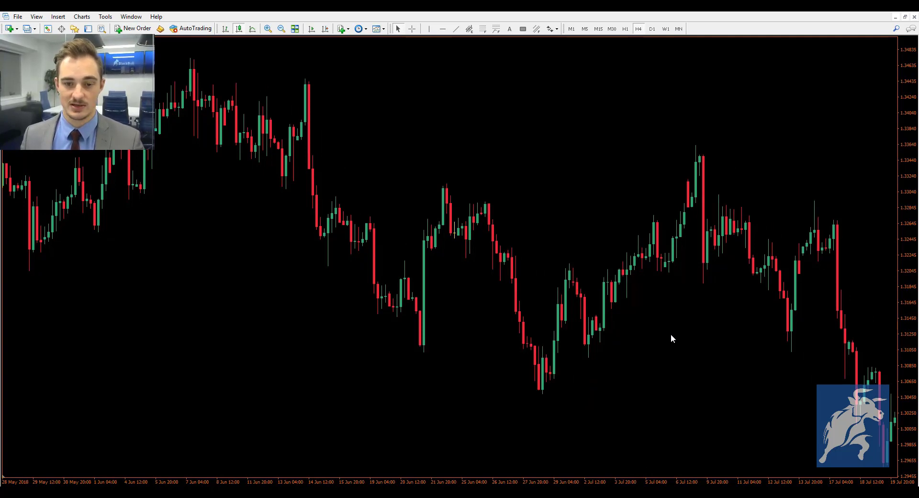
scroll(663, 354, "down", 5)
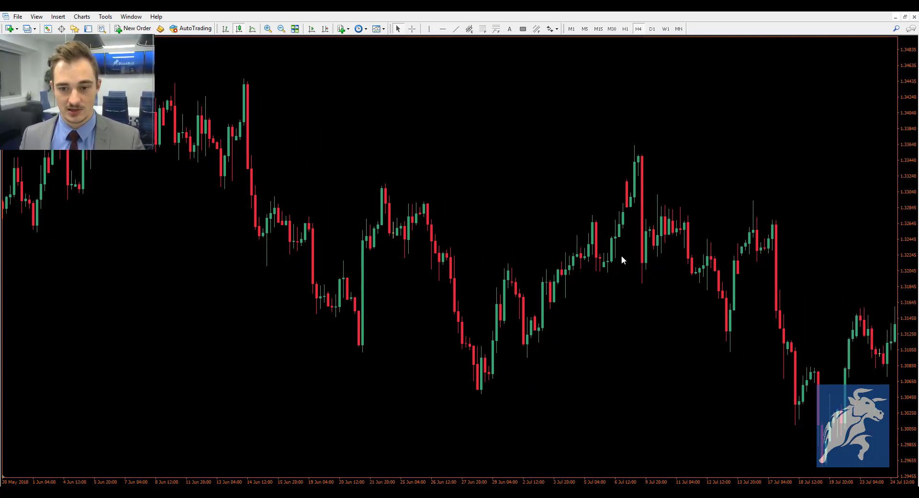
scroll(645, 305, "down", 4)
scroll(639, 341, "down", 3)
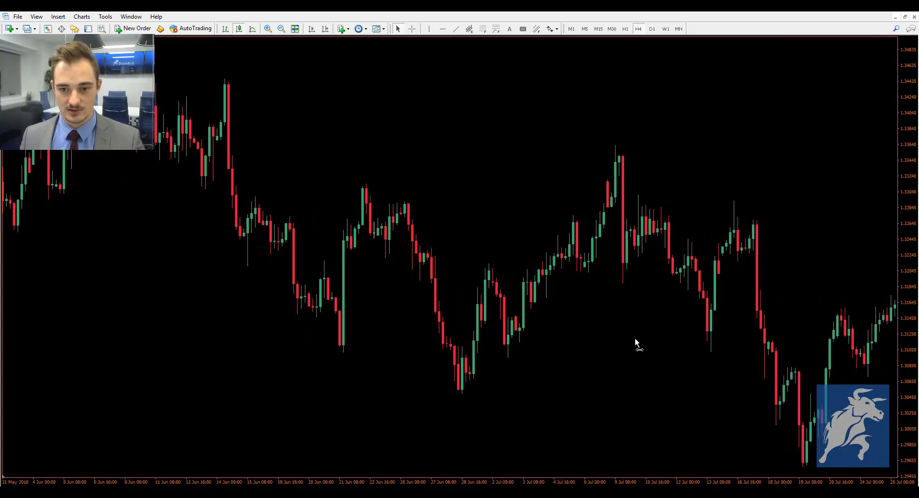
scroll(623, 340, "down", 3)
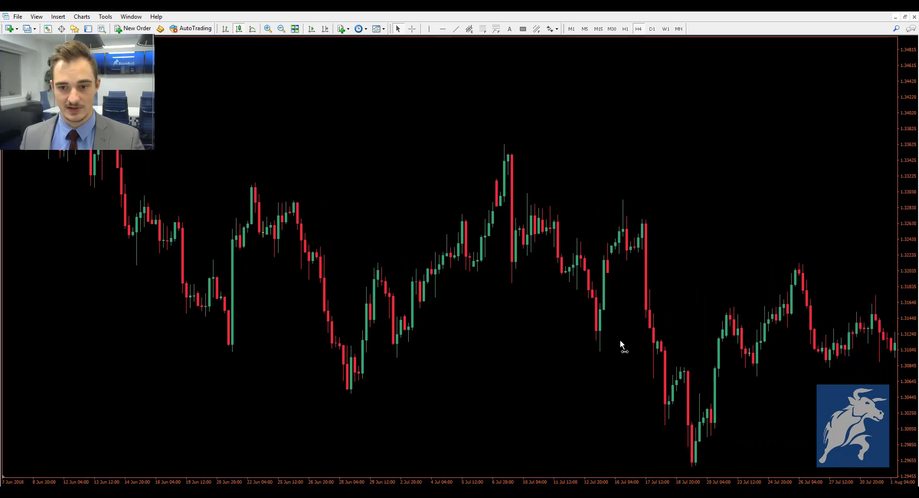
scroll(621, 341, "down", 2)
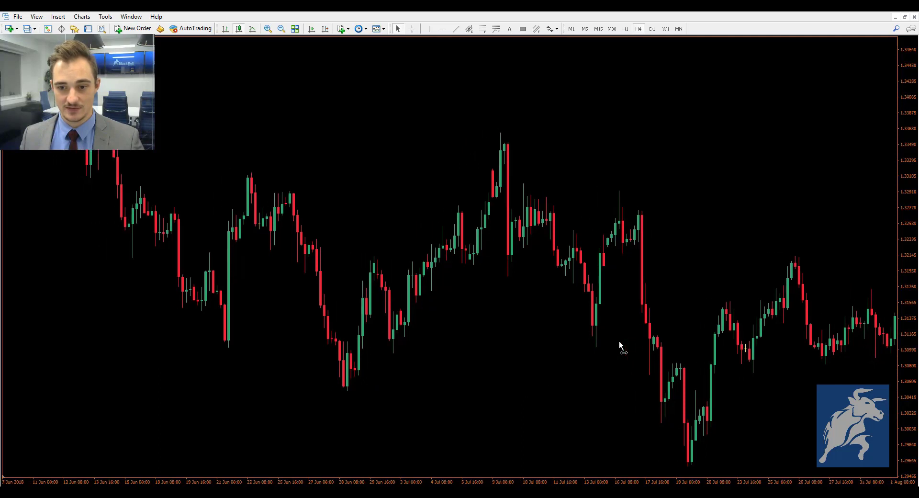
Step: Draw a horizontal line at 1.30803 along the late July 2018 lows
scroll(623, 343, "up", 1)
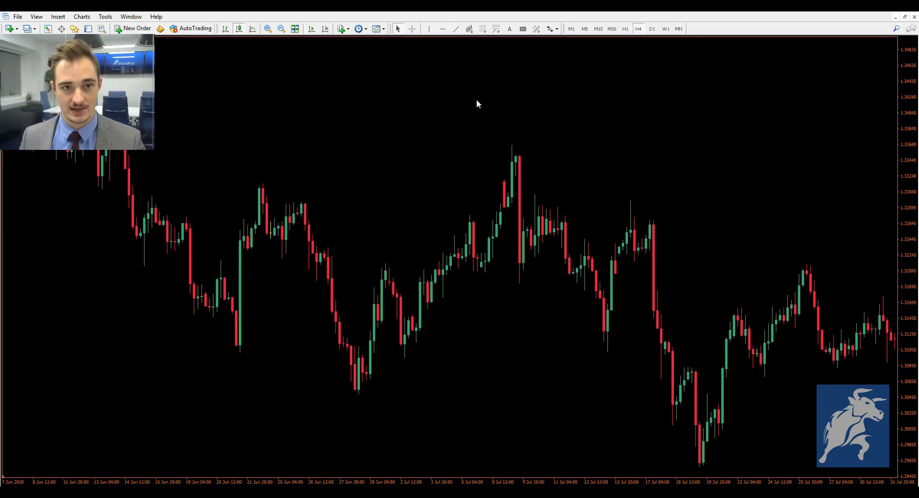
left_click(443, 28)
left_click(793, 369)
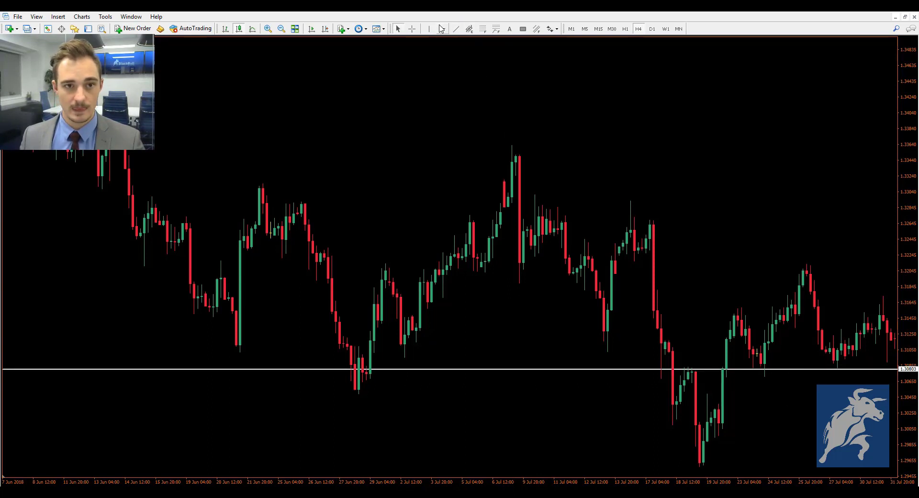
Step: Draw trendlines from the 19 July 2018 low up to the 23 July high and down to the 24 July low
left_click(456, 28)
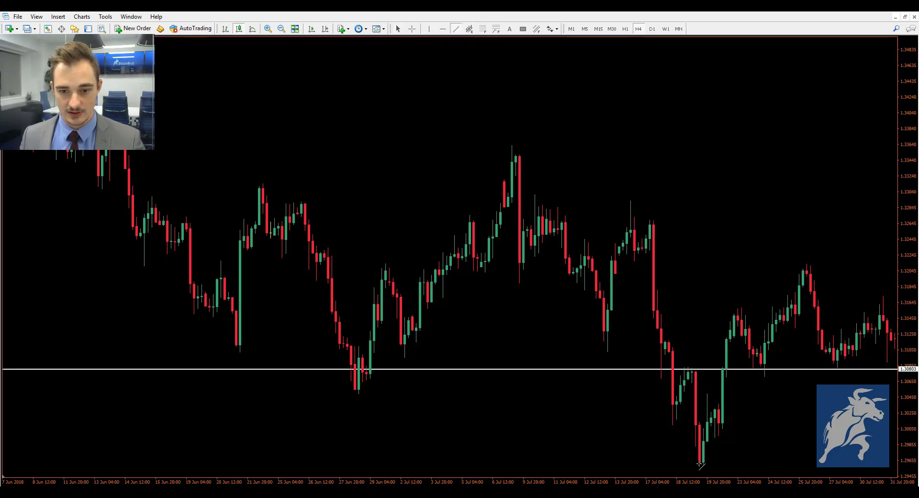
left_click_drag(701, 464, 739, 307)
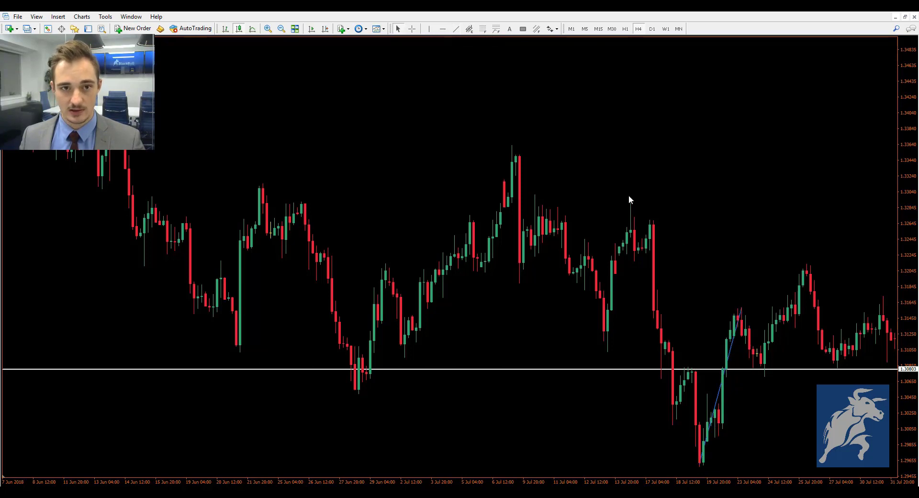
left_click(455, 29)
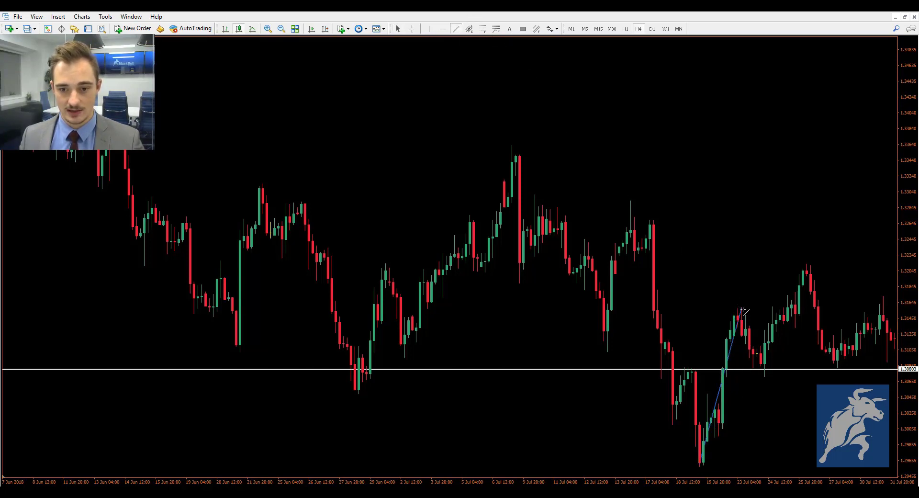
left_click_drag(741, 309, 764, 377)
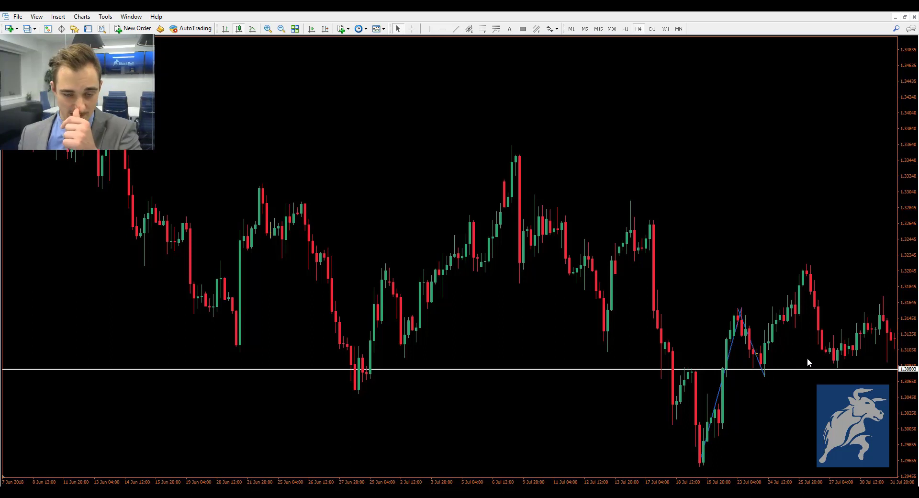
Step: Continue the zigzag with trendlines from the 24 July low up to the 26 July high and down to the 27 July low
left_click(455, 28)
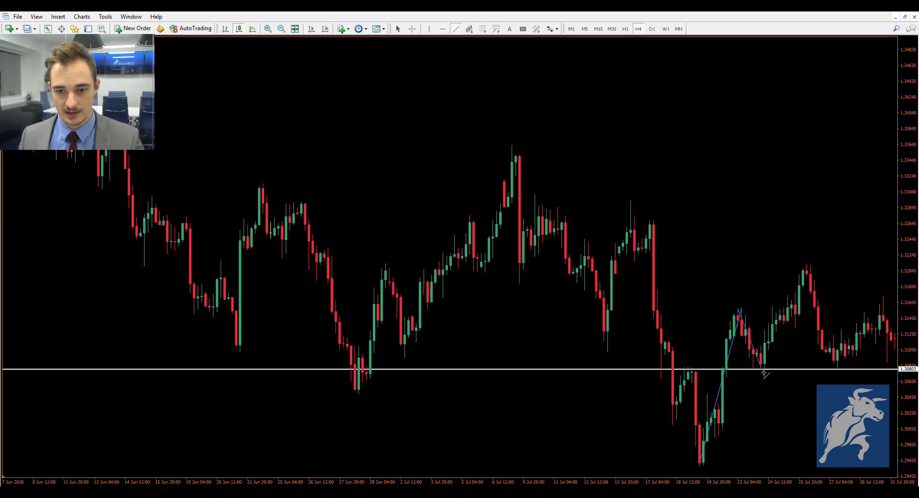
left_click_drag(764, 374, 806, 268)
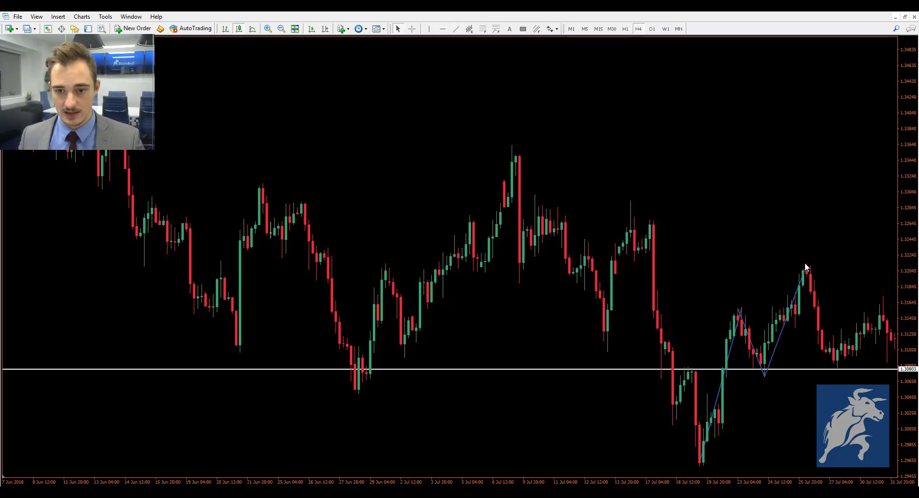
left_click(456, 29)
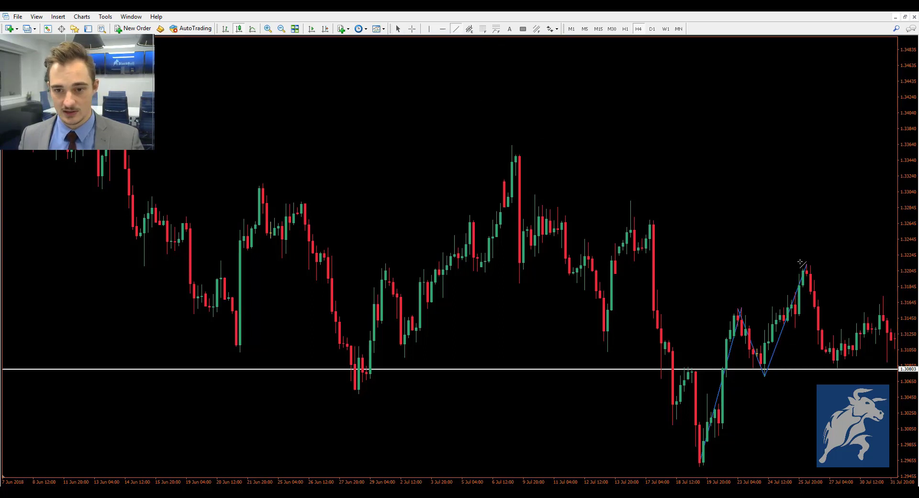
left_click_drag(807, 263, 837, 367)
Step: Add a trendline from the 27 July low up to the 31 July 2018 high, and inspect that swing with the crosshair
scroll(512, 138, "down", 3)
left_click(454, 29)
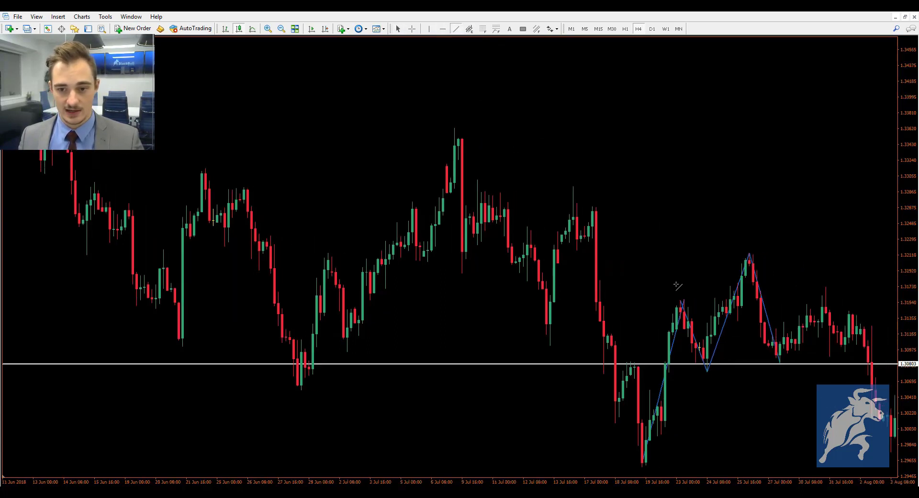
left_click_drag(780, 363, 828, 287)
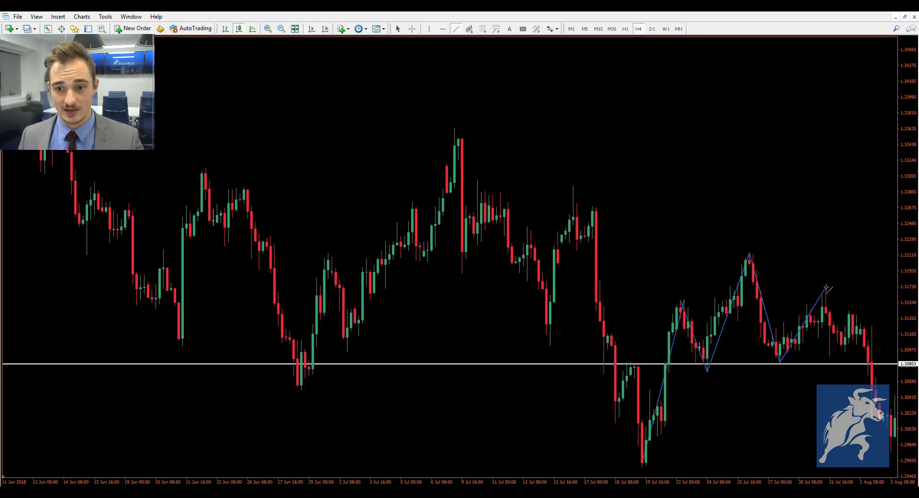
middle_click(832, 317)
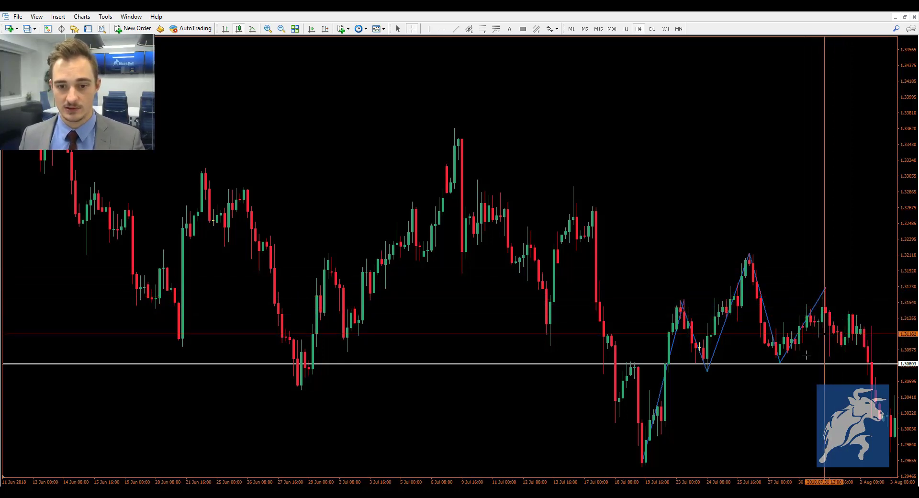
left_click(824, 391)
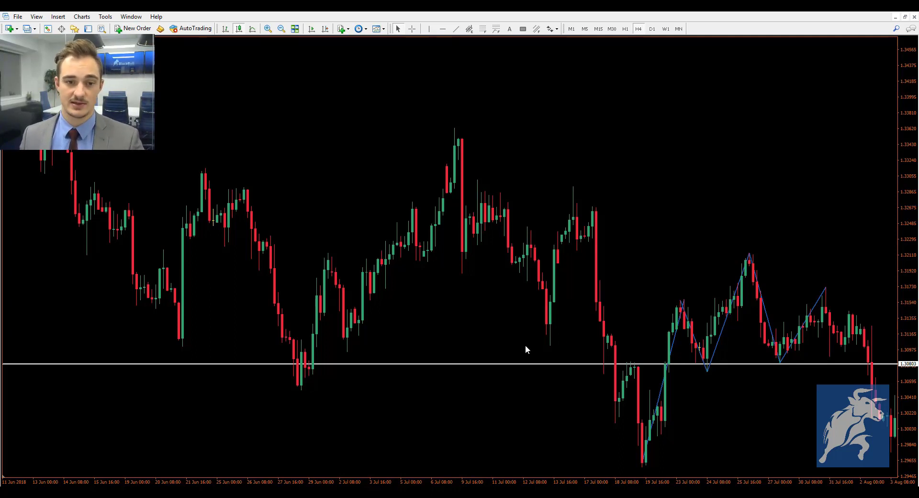
middle_click(380, 408)
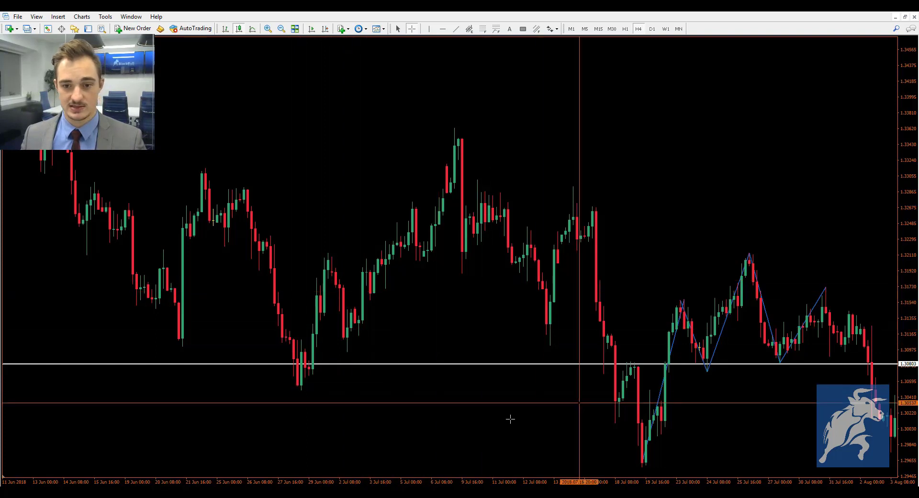
middle_click(494, 424)
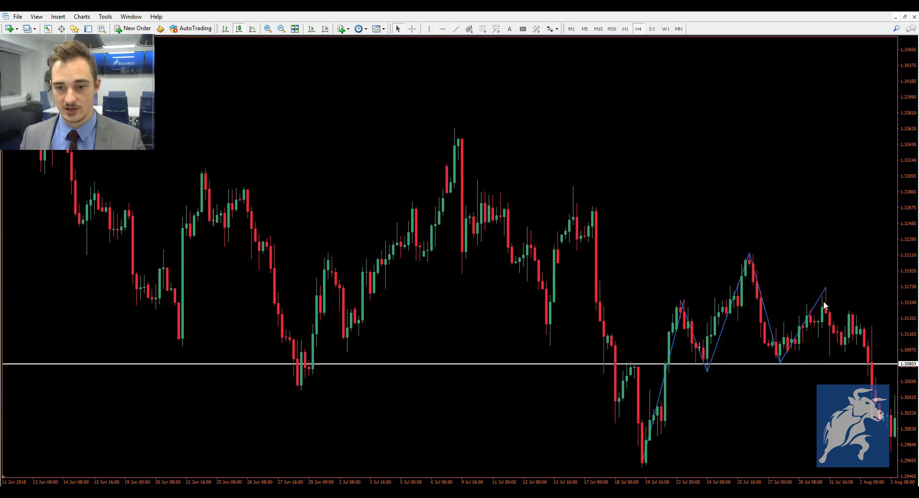
Step: Draw a horizontal line along the 19 July 2018 low and adjust it to 1.29581
scroll(626, 247, "up", 1)
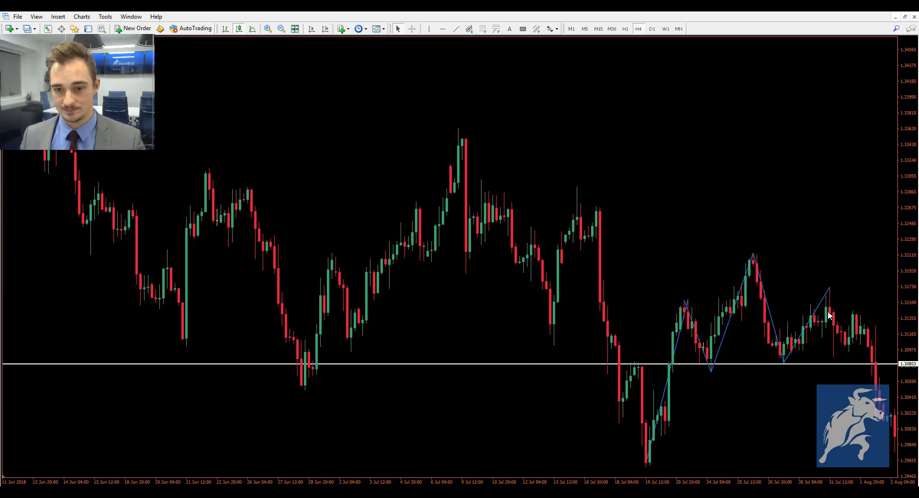
scroll(814, 402, "down", 5)
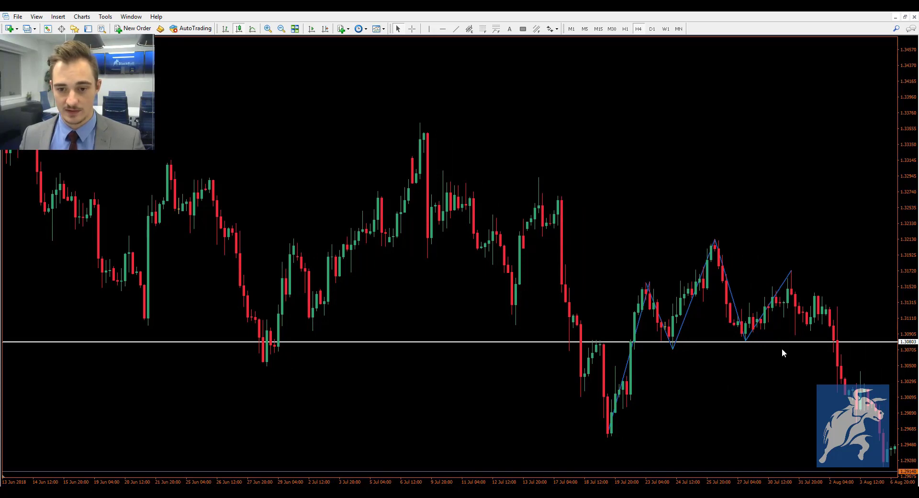
scroll(803, 357, "down", 5)
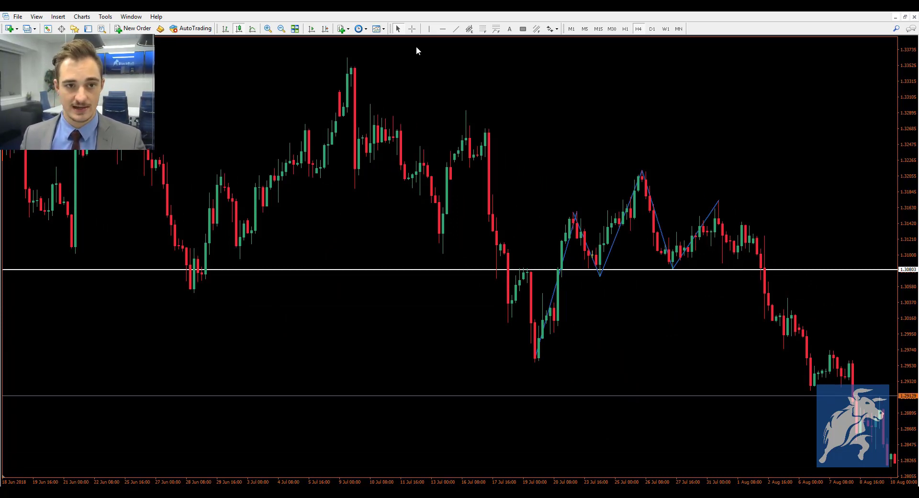
left_click(443, 29)
left_click(544, 363)
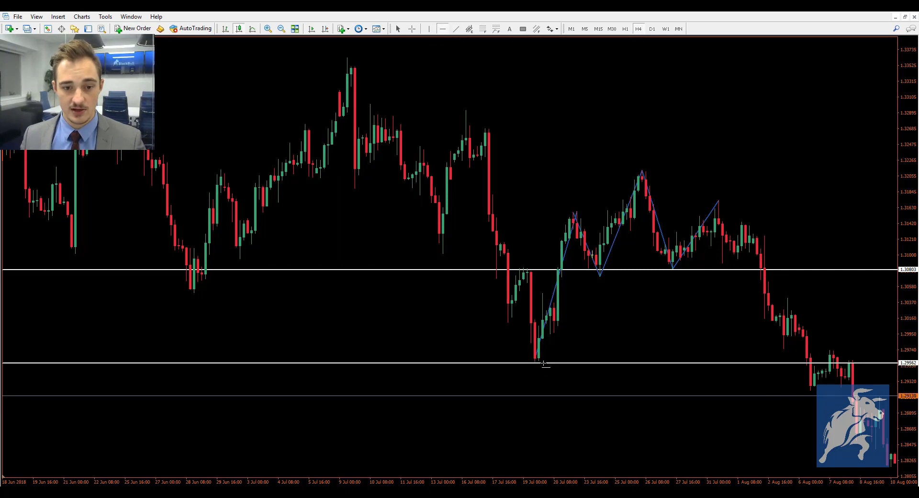
left_click_drag(544, 363, 544, 361)
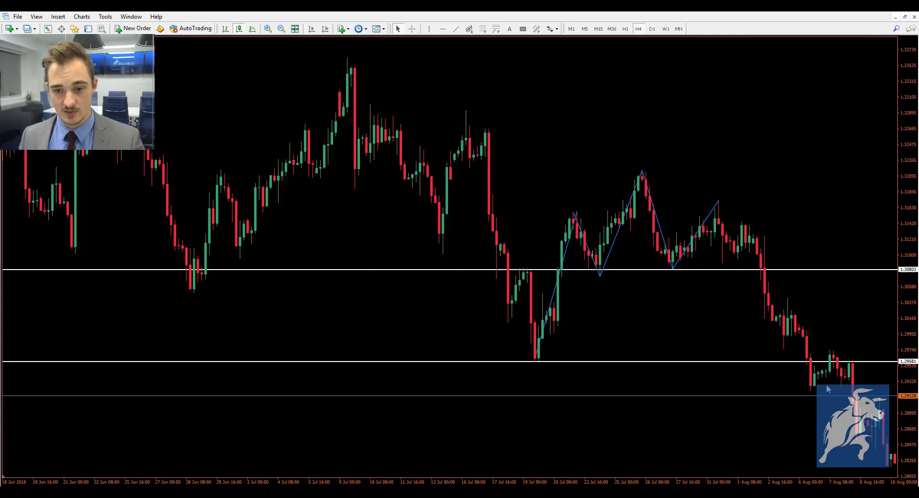
Step: Shade the zone between the two horizontal lines around 1.30045, from about 18 July to 3 August 2018, with a rectangle and delete it
scroll(826, 387, "down", 3)
scroll(825, 387, "down", 1)
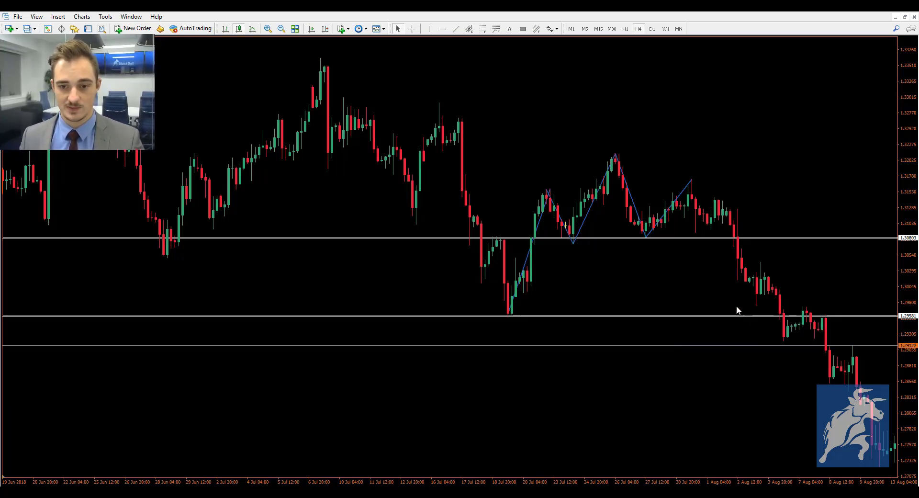
middle_click(756, 297)
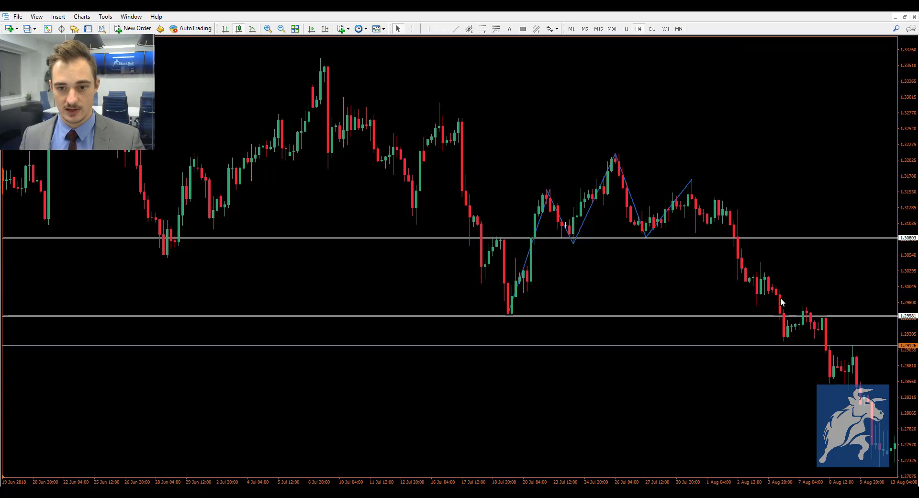
left_click(523, 29)
left_click_drag(772, 296, 497, 275)
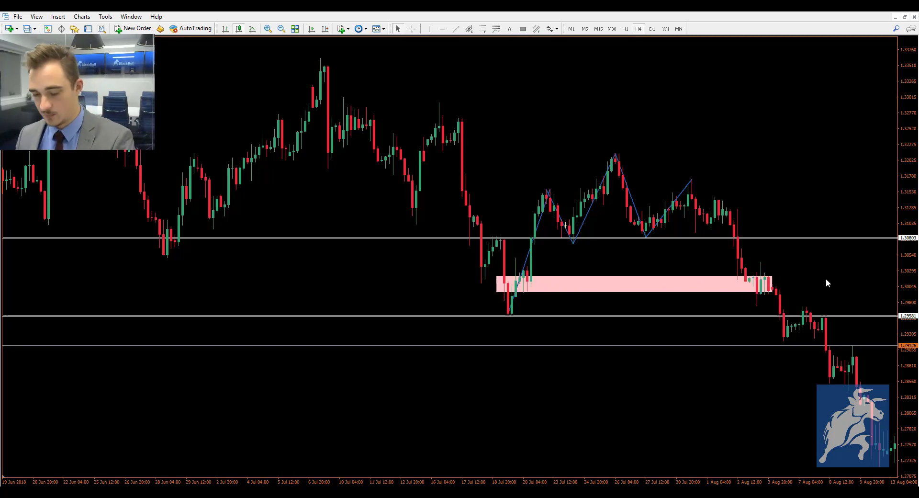
double_click(768, 280)
key("Delete")
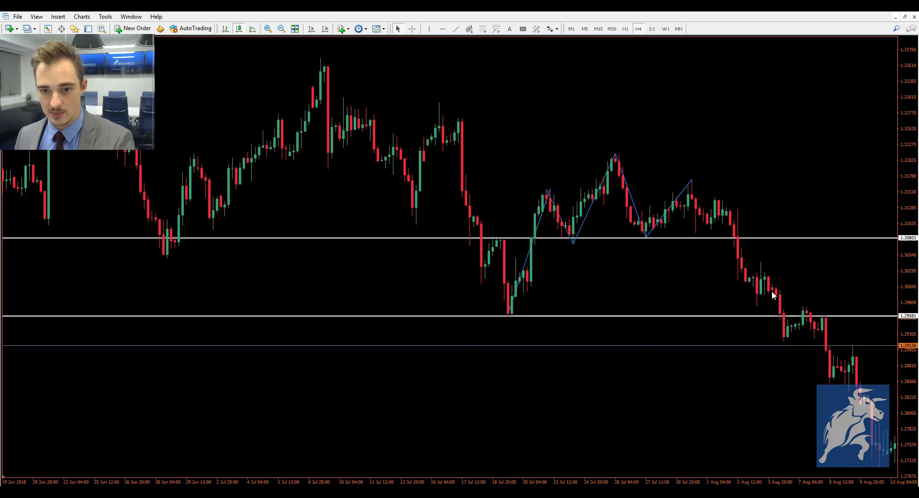
middle_click(773, 291)
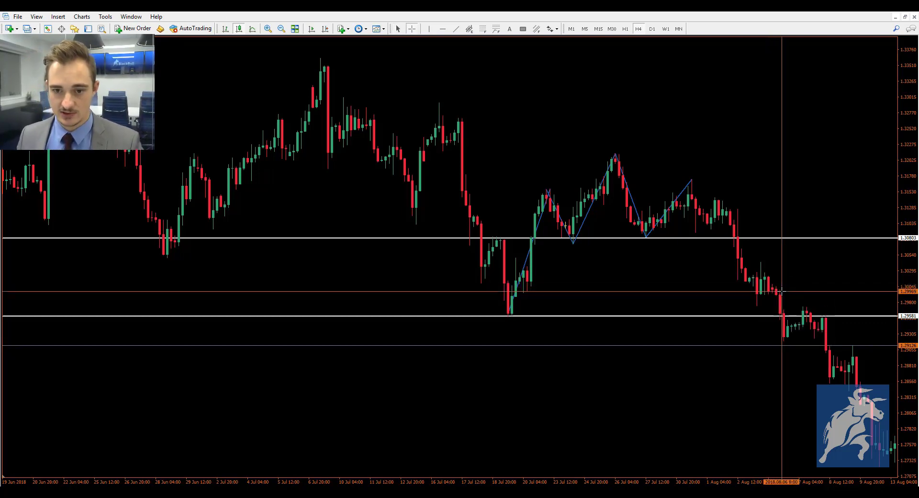
middle_click(781, 291)
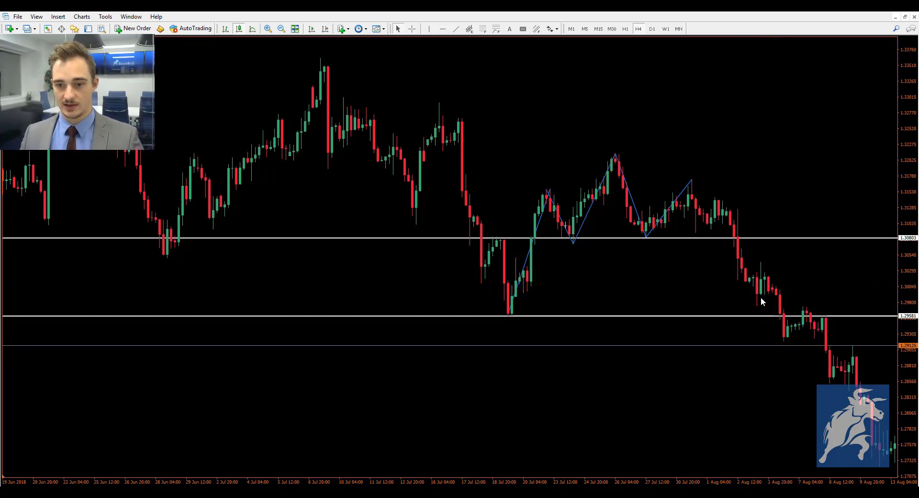
Step: Delete the horizontal line at 1.30803 along the late July 2018 lows
left_click_drag(796, 348, 737, 342)
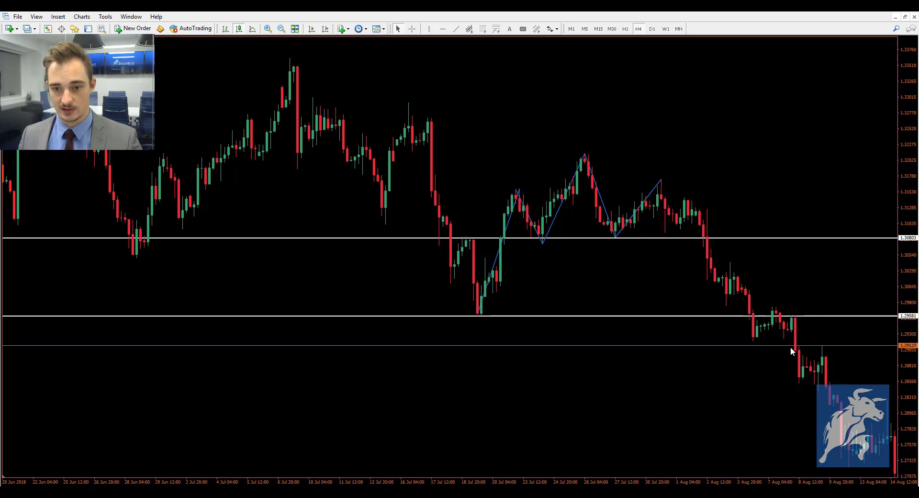
scroll(771, 352, "down", 1)
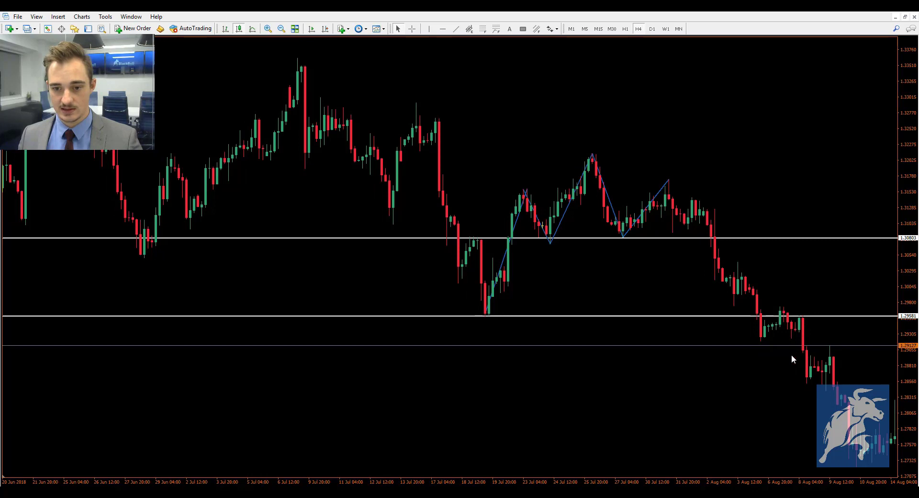
scroll(792, 355, "up", 3)
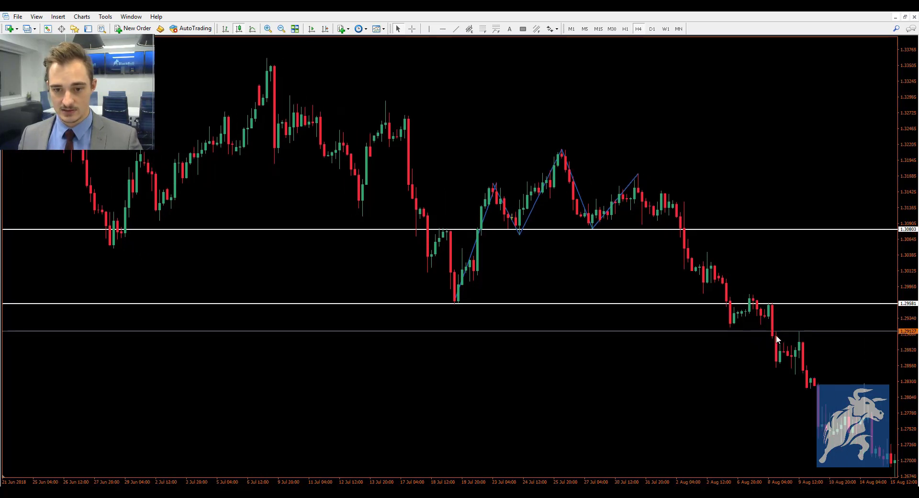
scroll(754, 362, "up", 5)
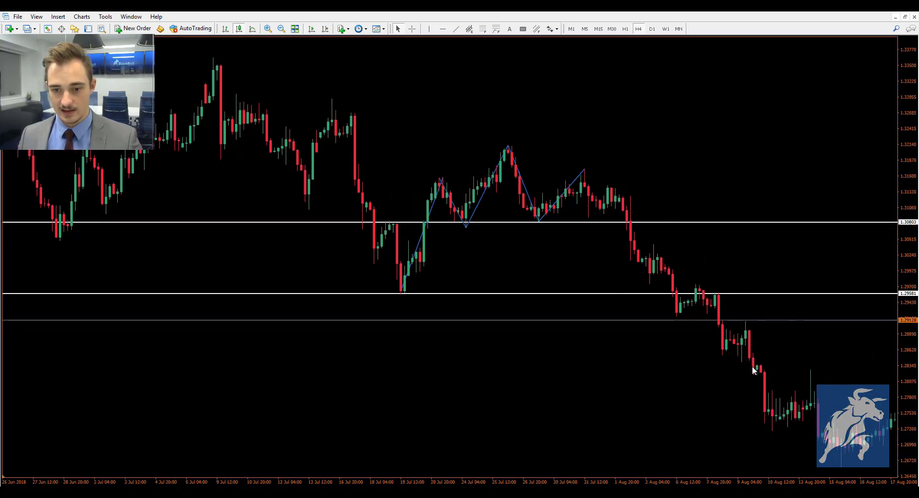
scroll(779, 428, "up", 5)
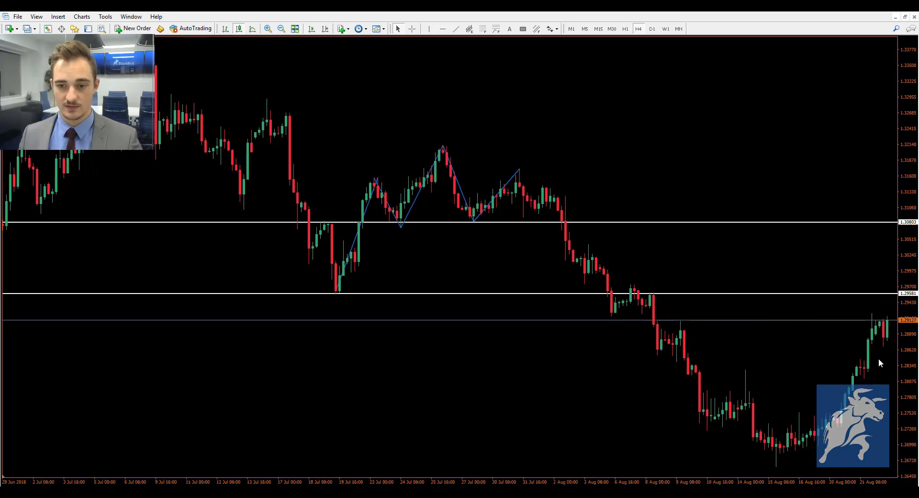
mouse_move(883, 340)
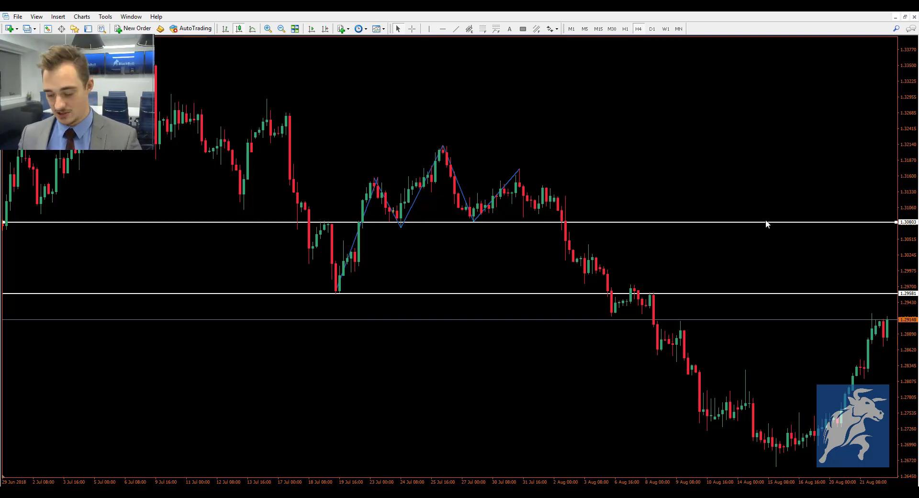
double_click(747, 221)
key("Delete")
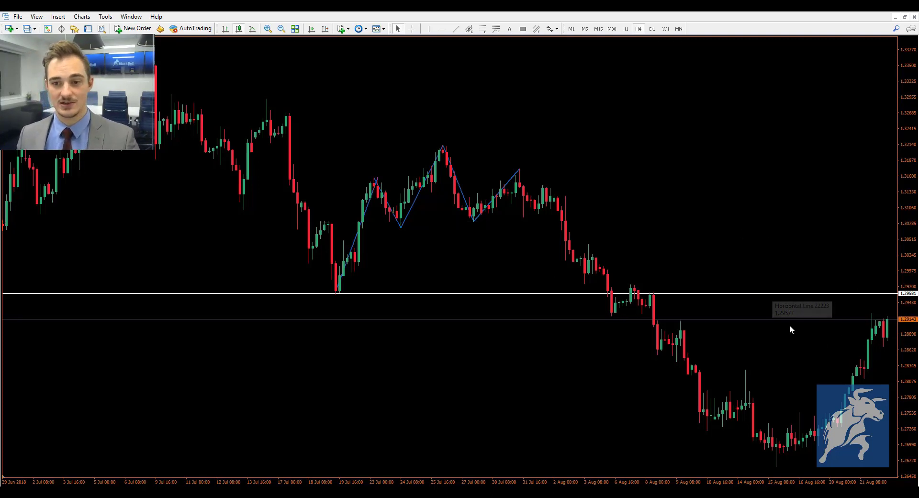